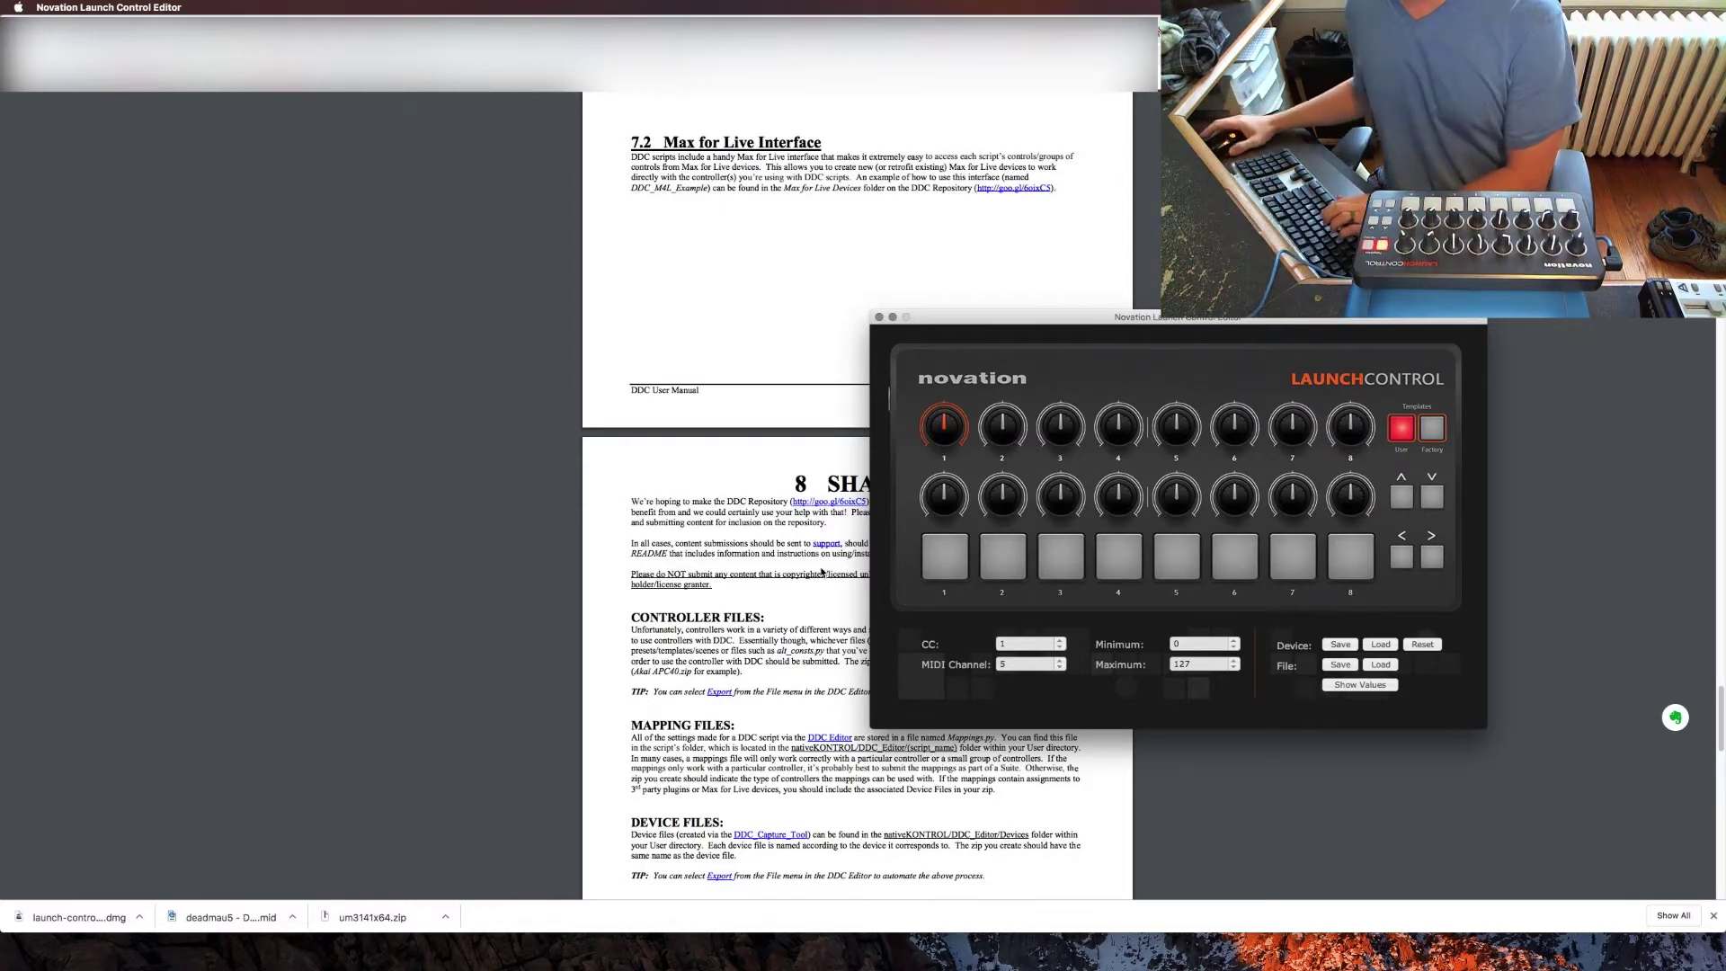
# - Switch to MIDI Monitor, expand the MIDI sources and enable Launch Control as a monitored source
pyautogui.moveTo(331, 951)
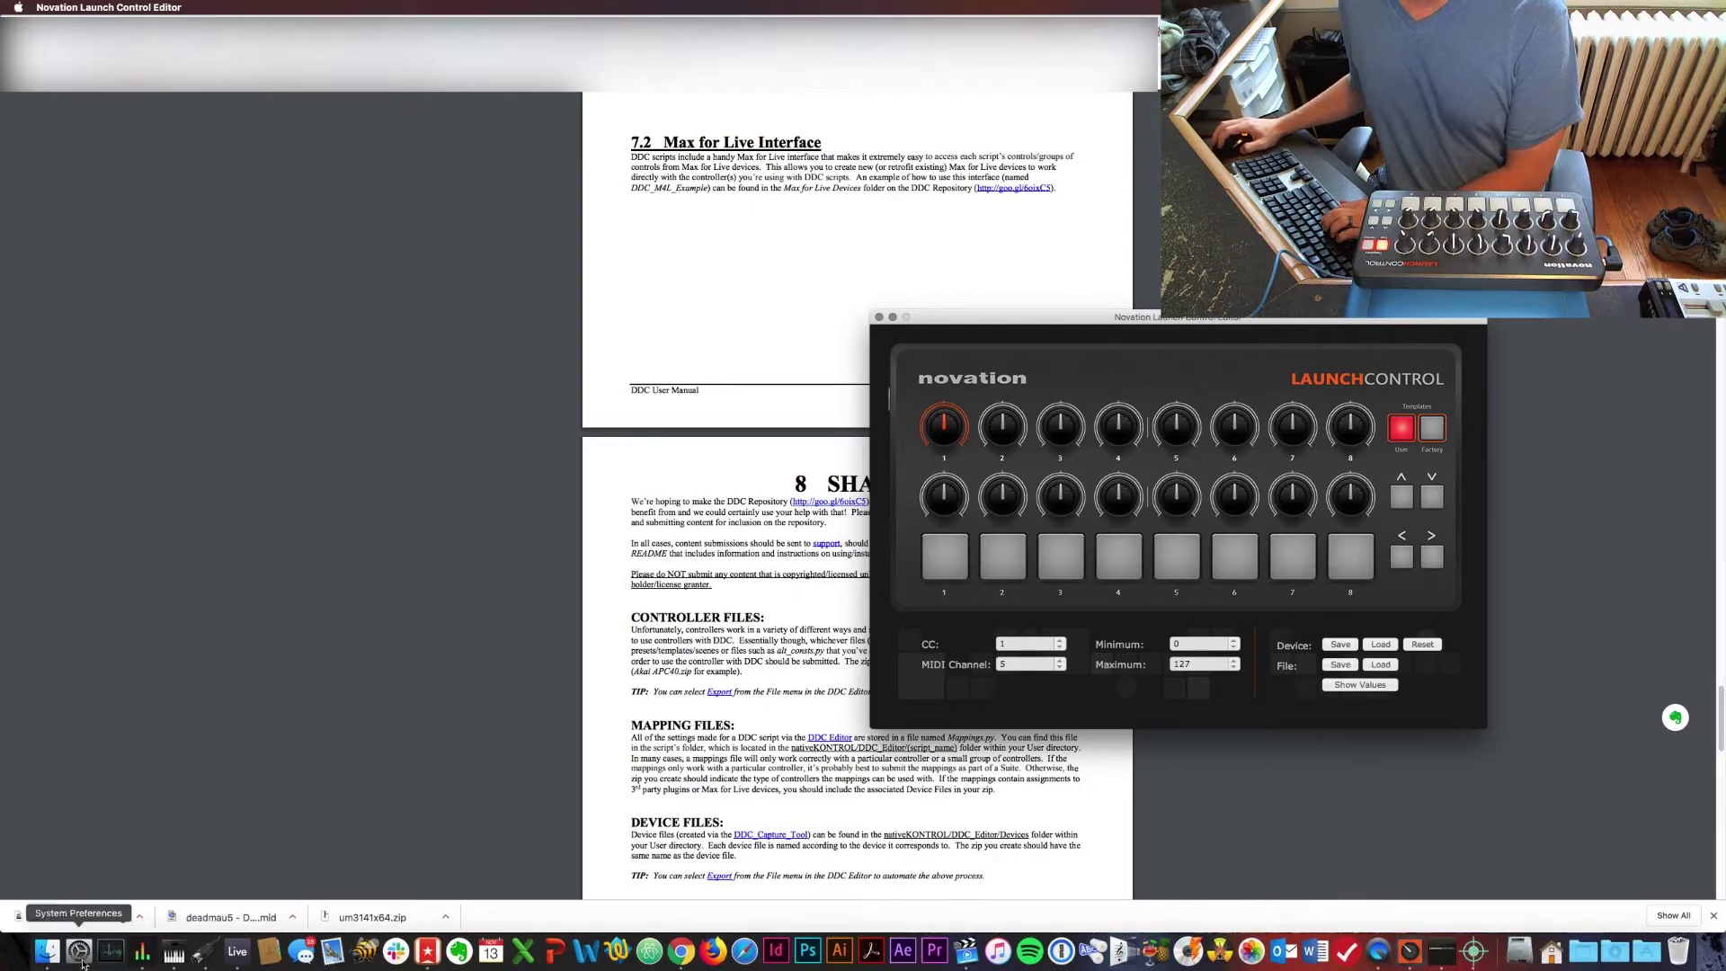
pyautogui.click(209, 951)
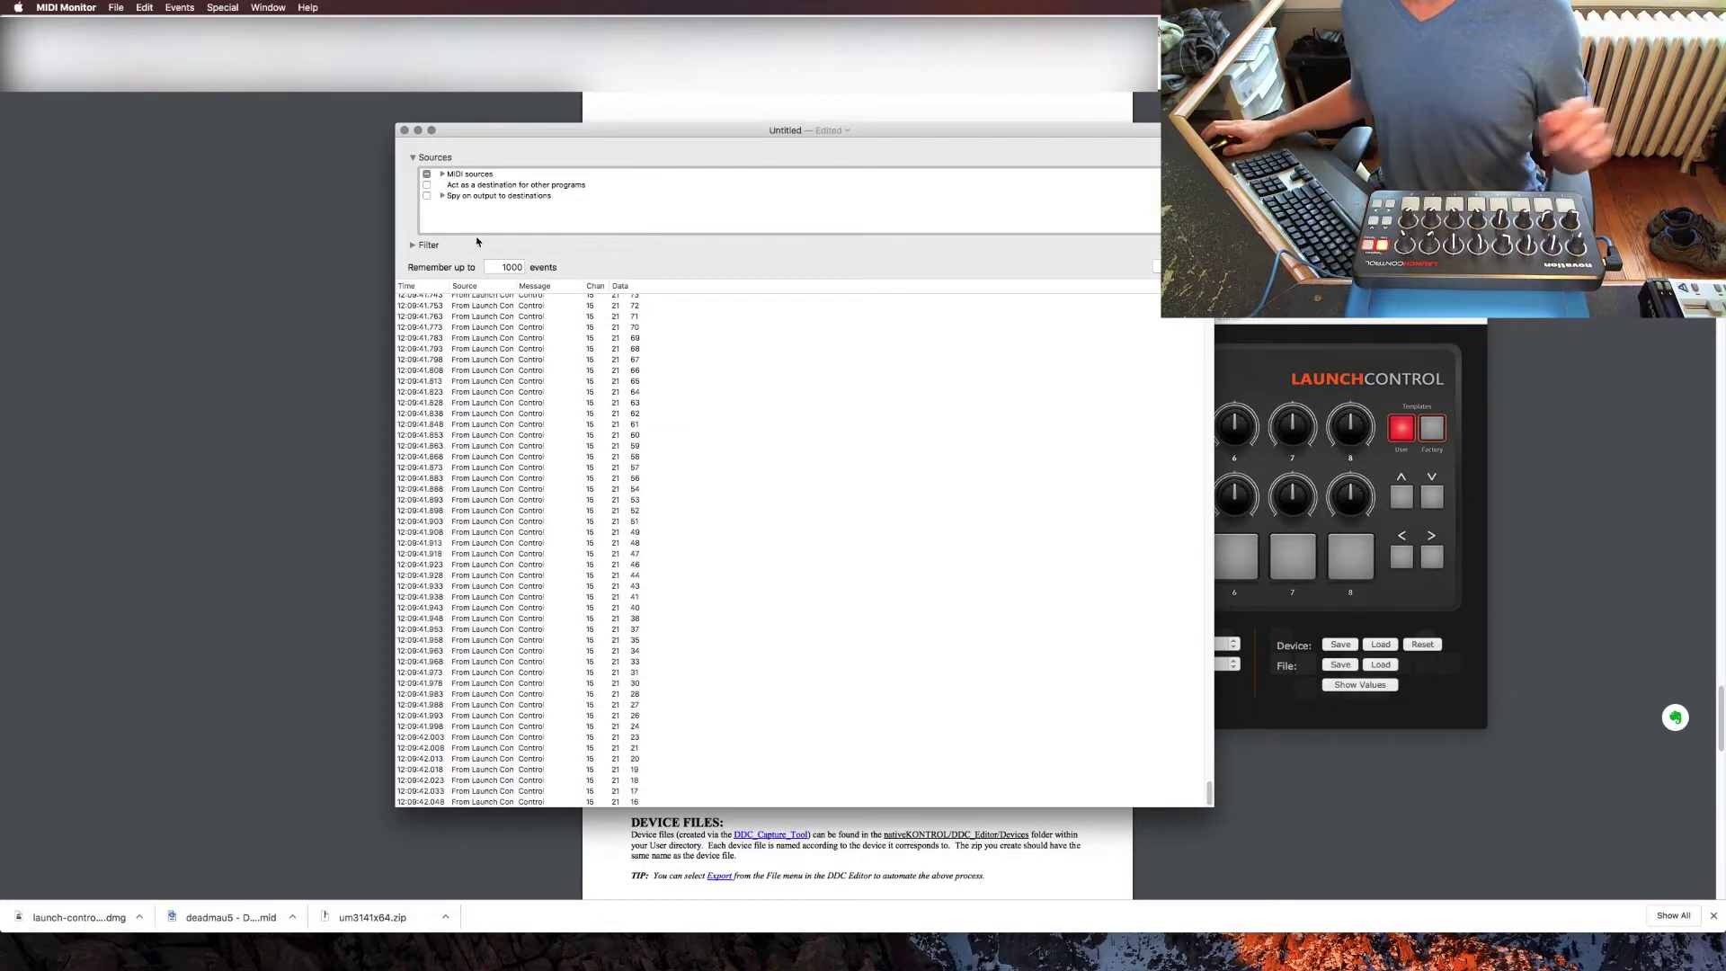
pyautogui.click(443, 175)
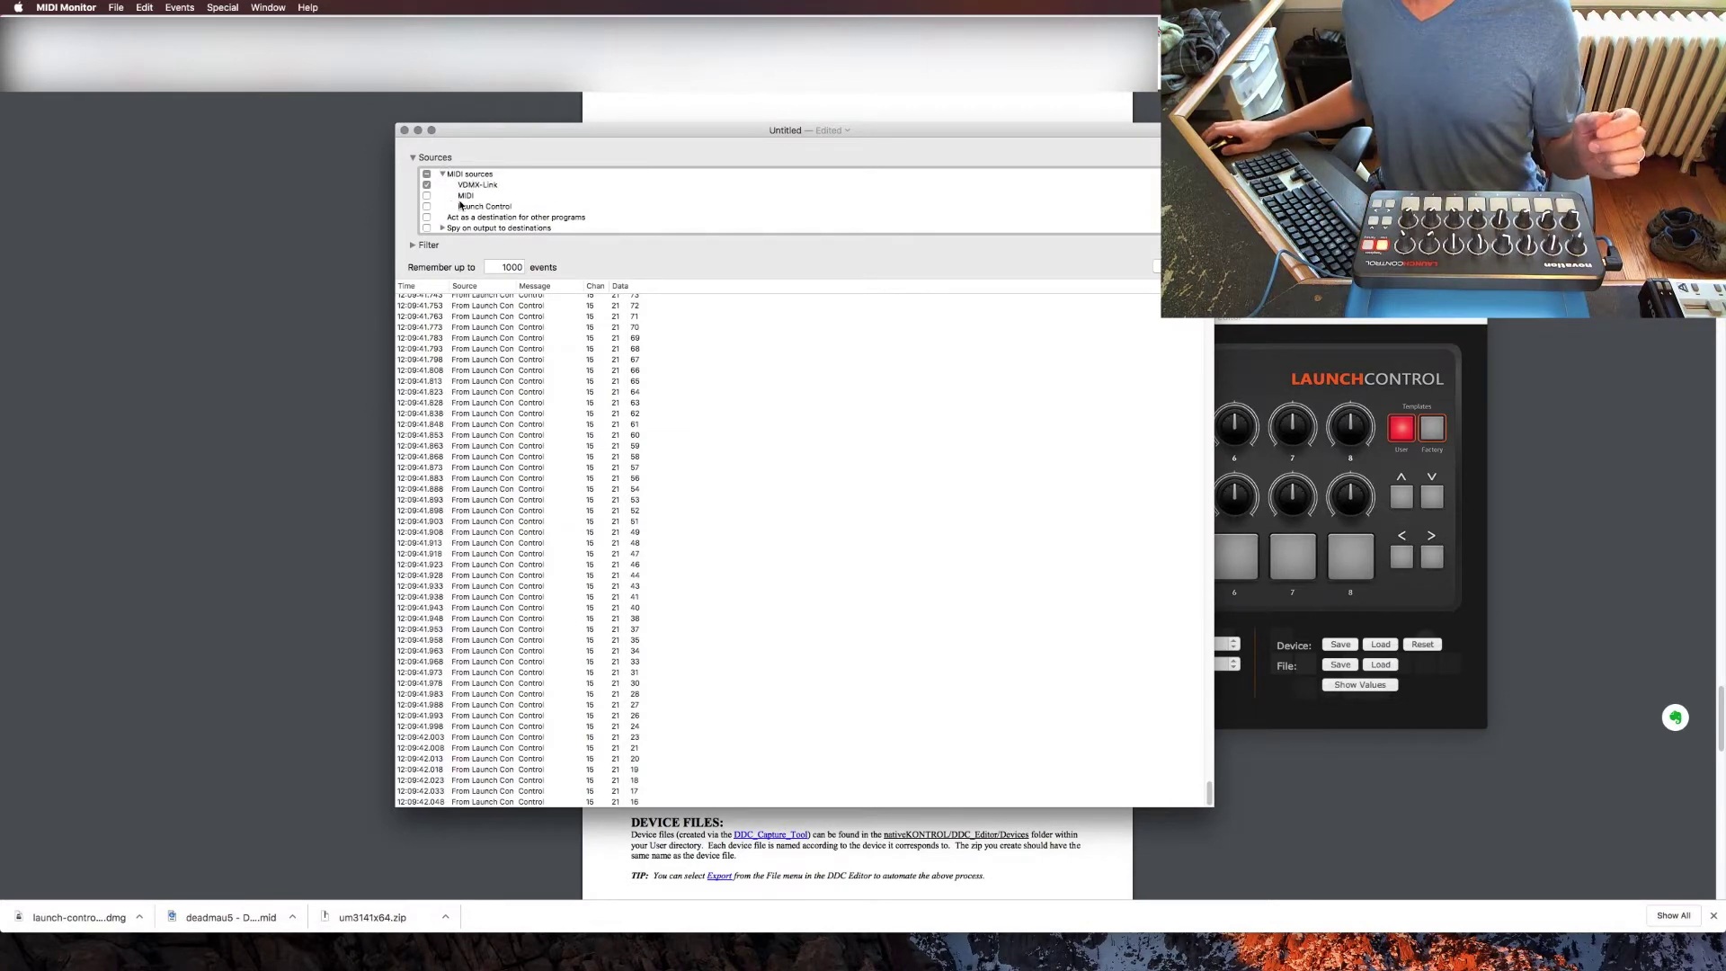
pyautogui.click(427, 208)
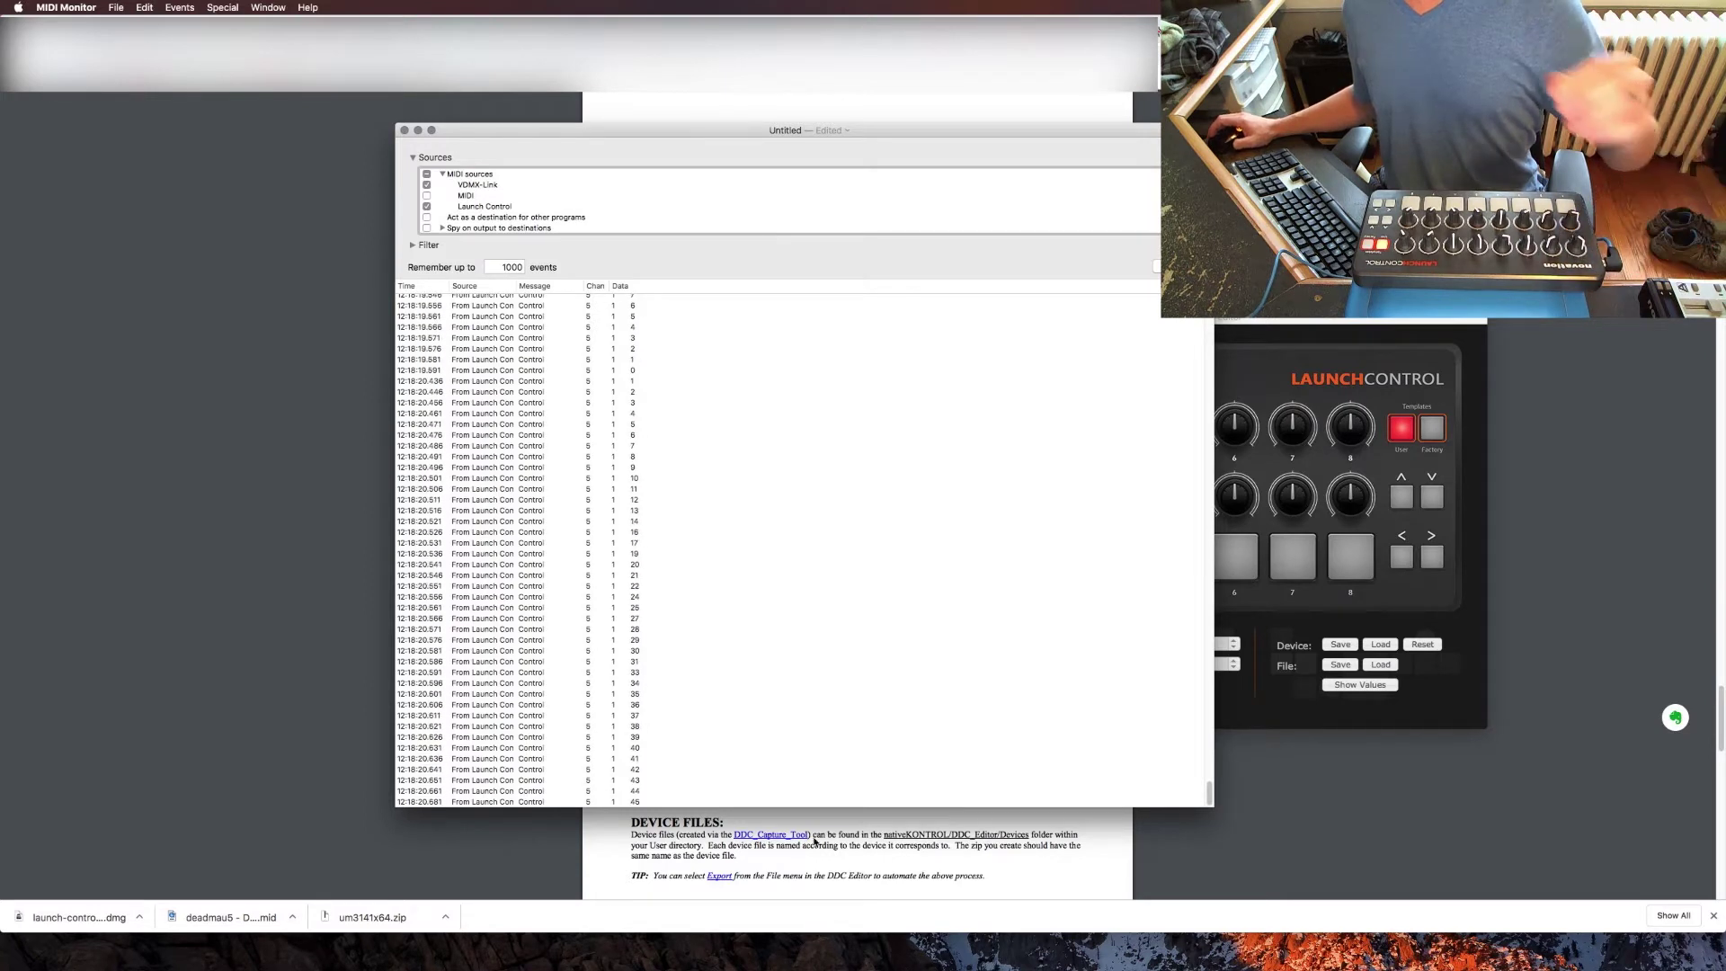
# - Check the Launch Control device in Audio MIDI Setup, then hide Audio MIDI Setup and MIDI Monitor
pyautogui.moveTo(994, 966)
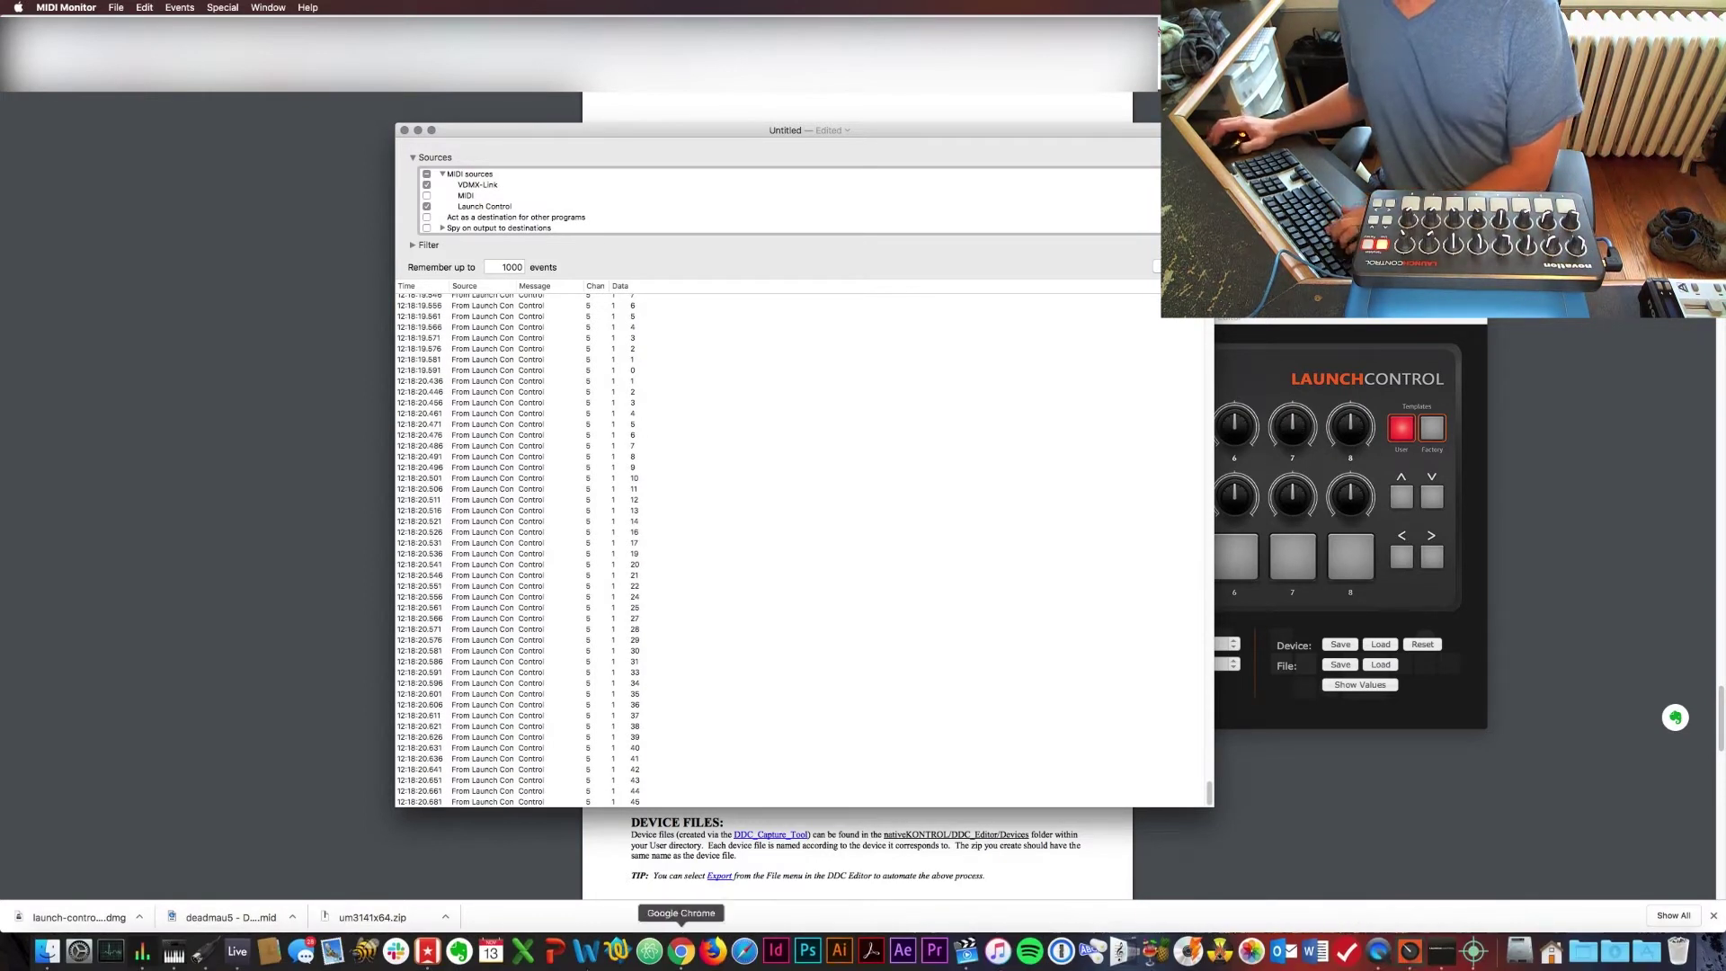
pyautogui.click(174, 951)
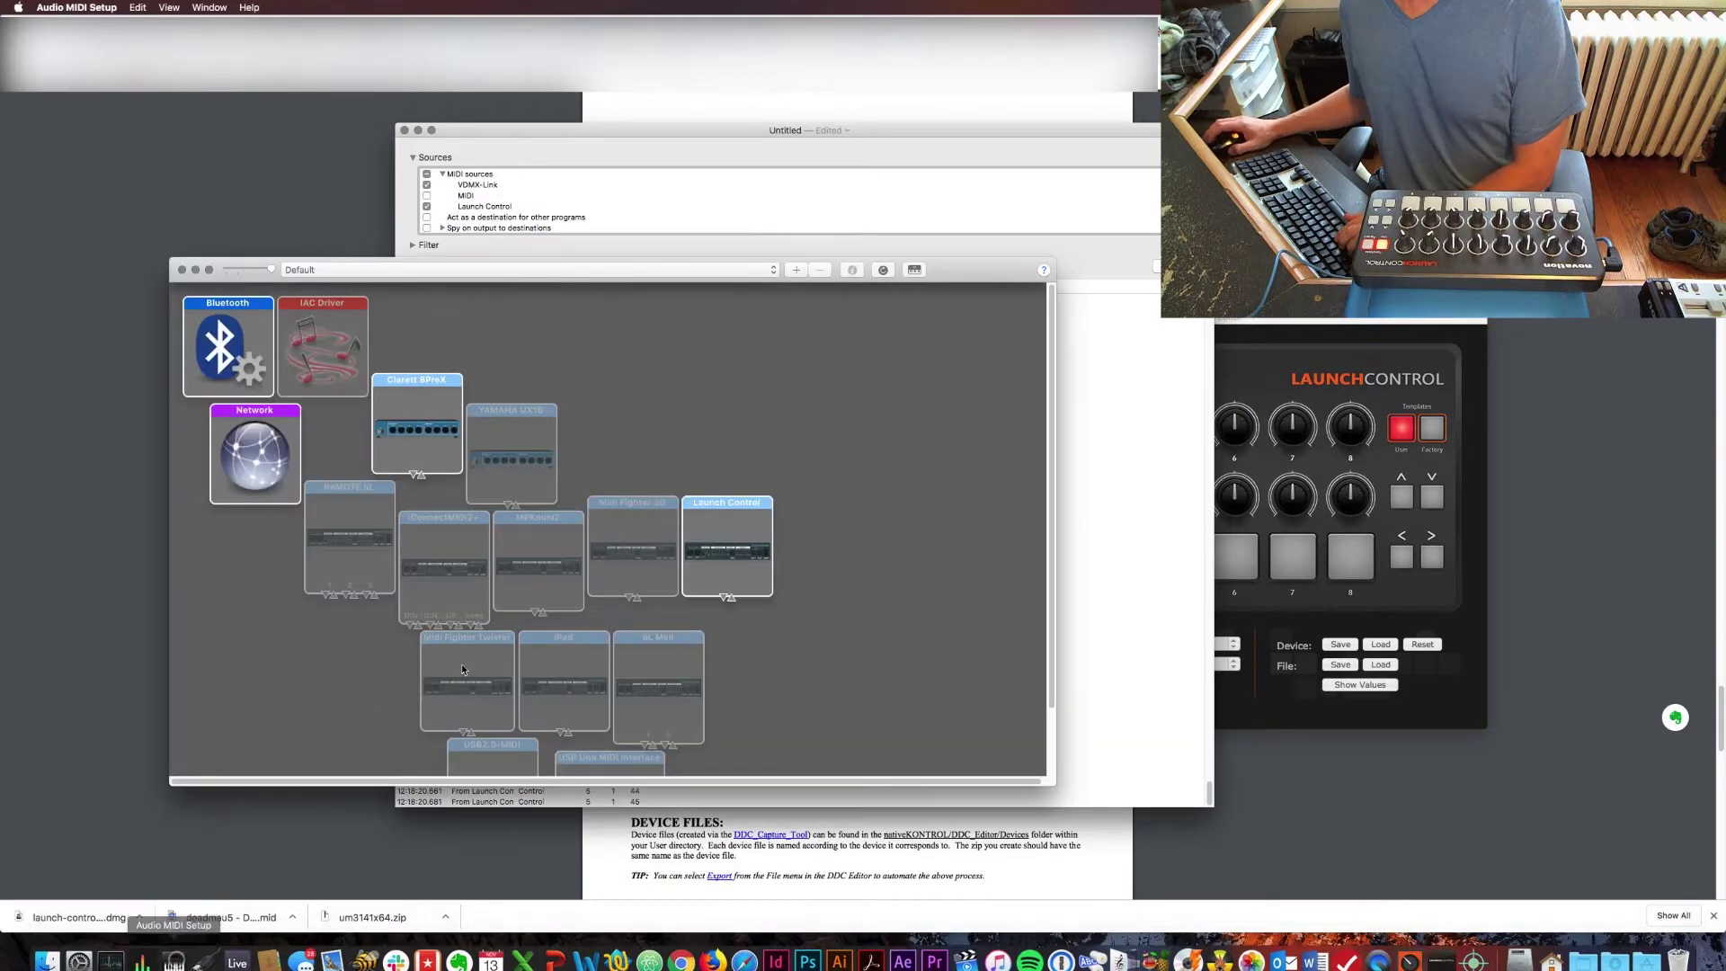
pyautogui.click(693, 410)
pyautogui.click(724, 509)
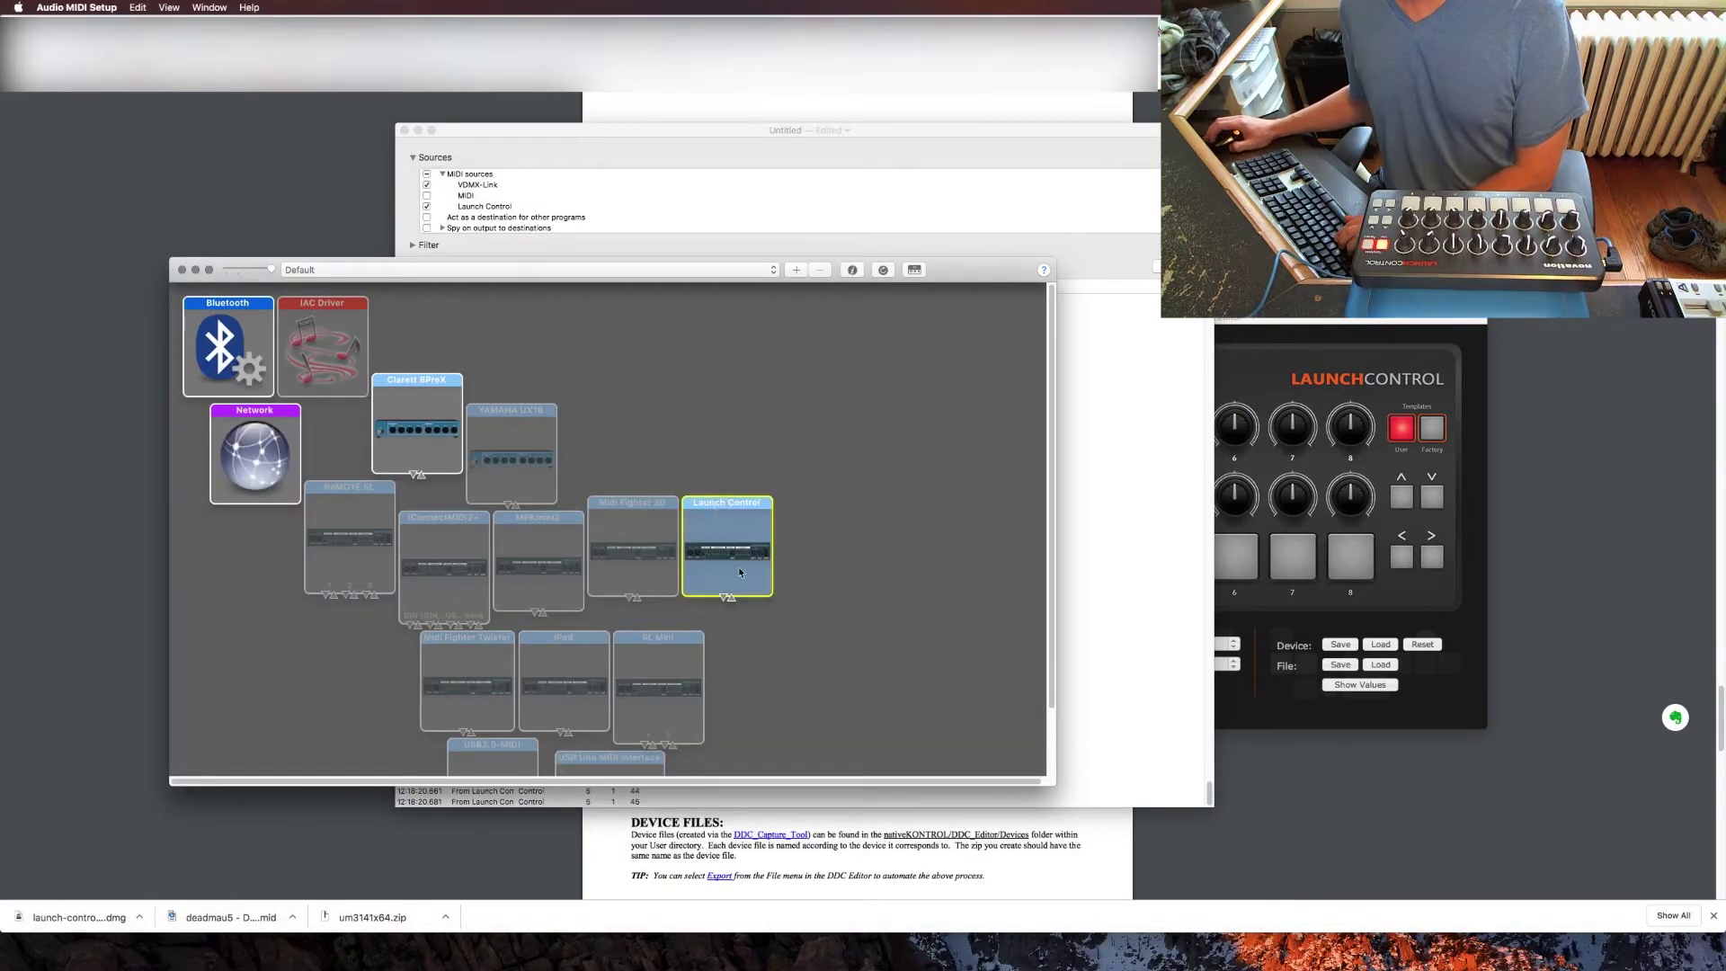
pyautogui.scroll(-3, 752, 561)
pyautogui.scroll(3, 753, 560)
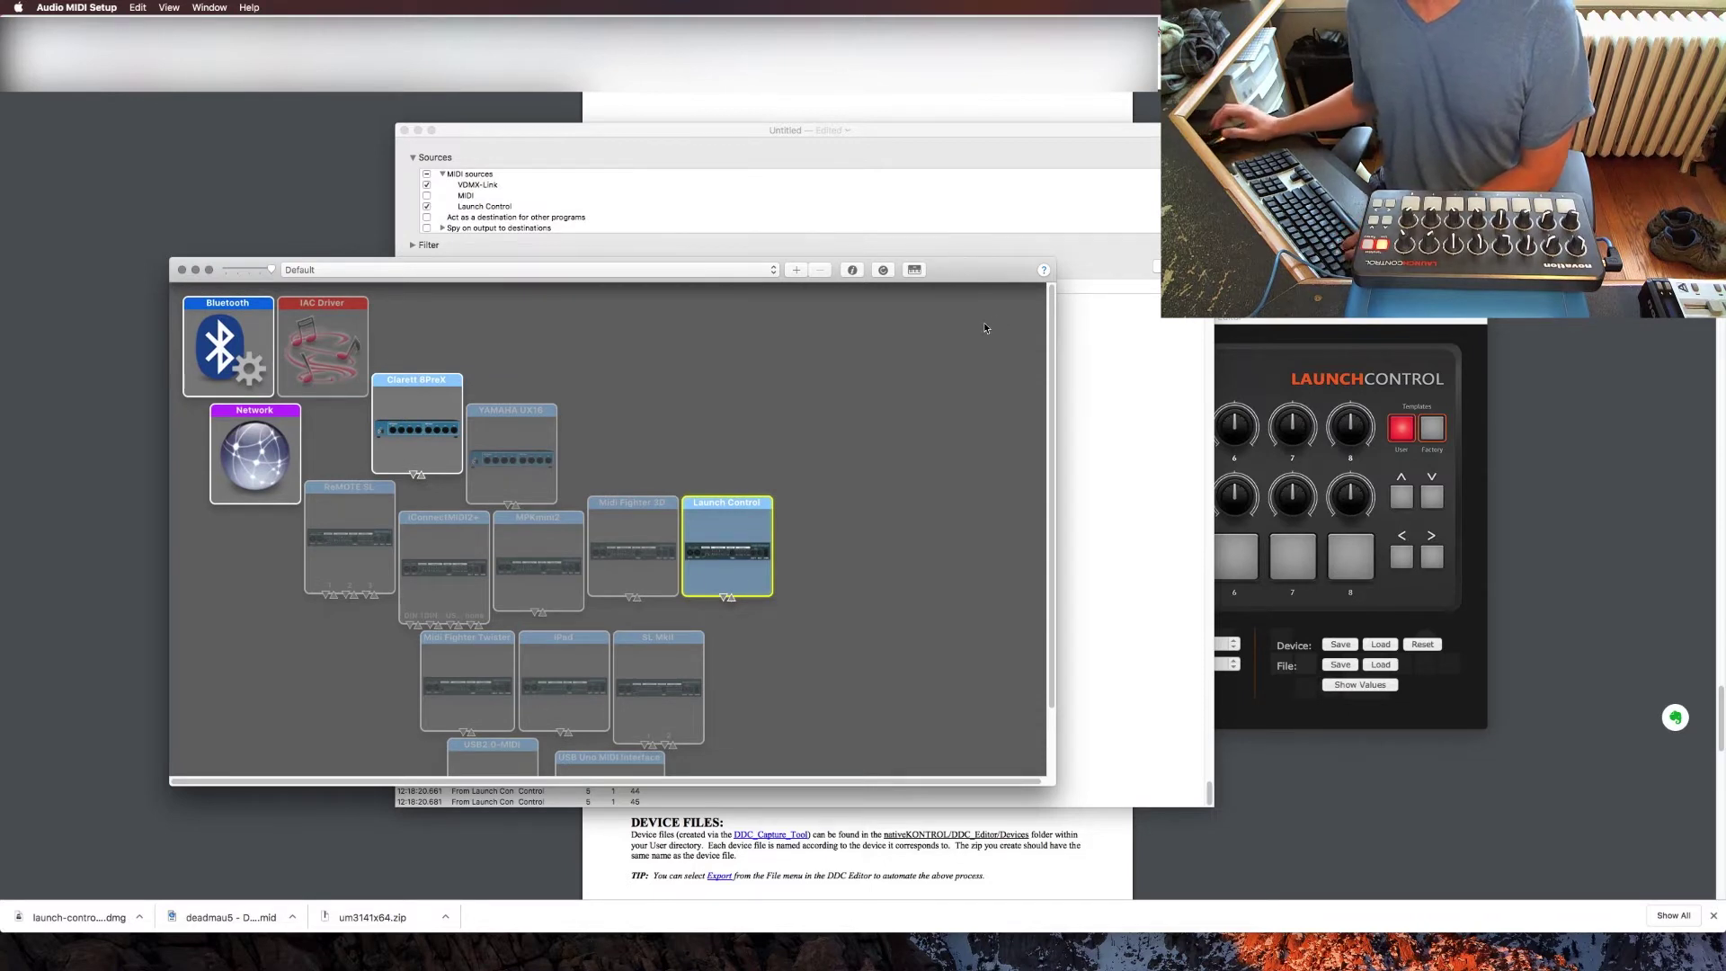
pyautogui.press('super+h')
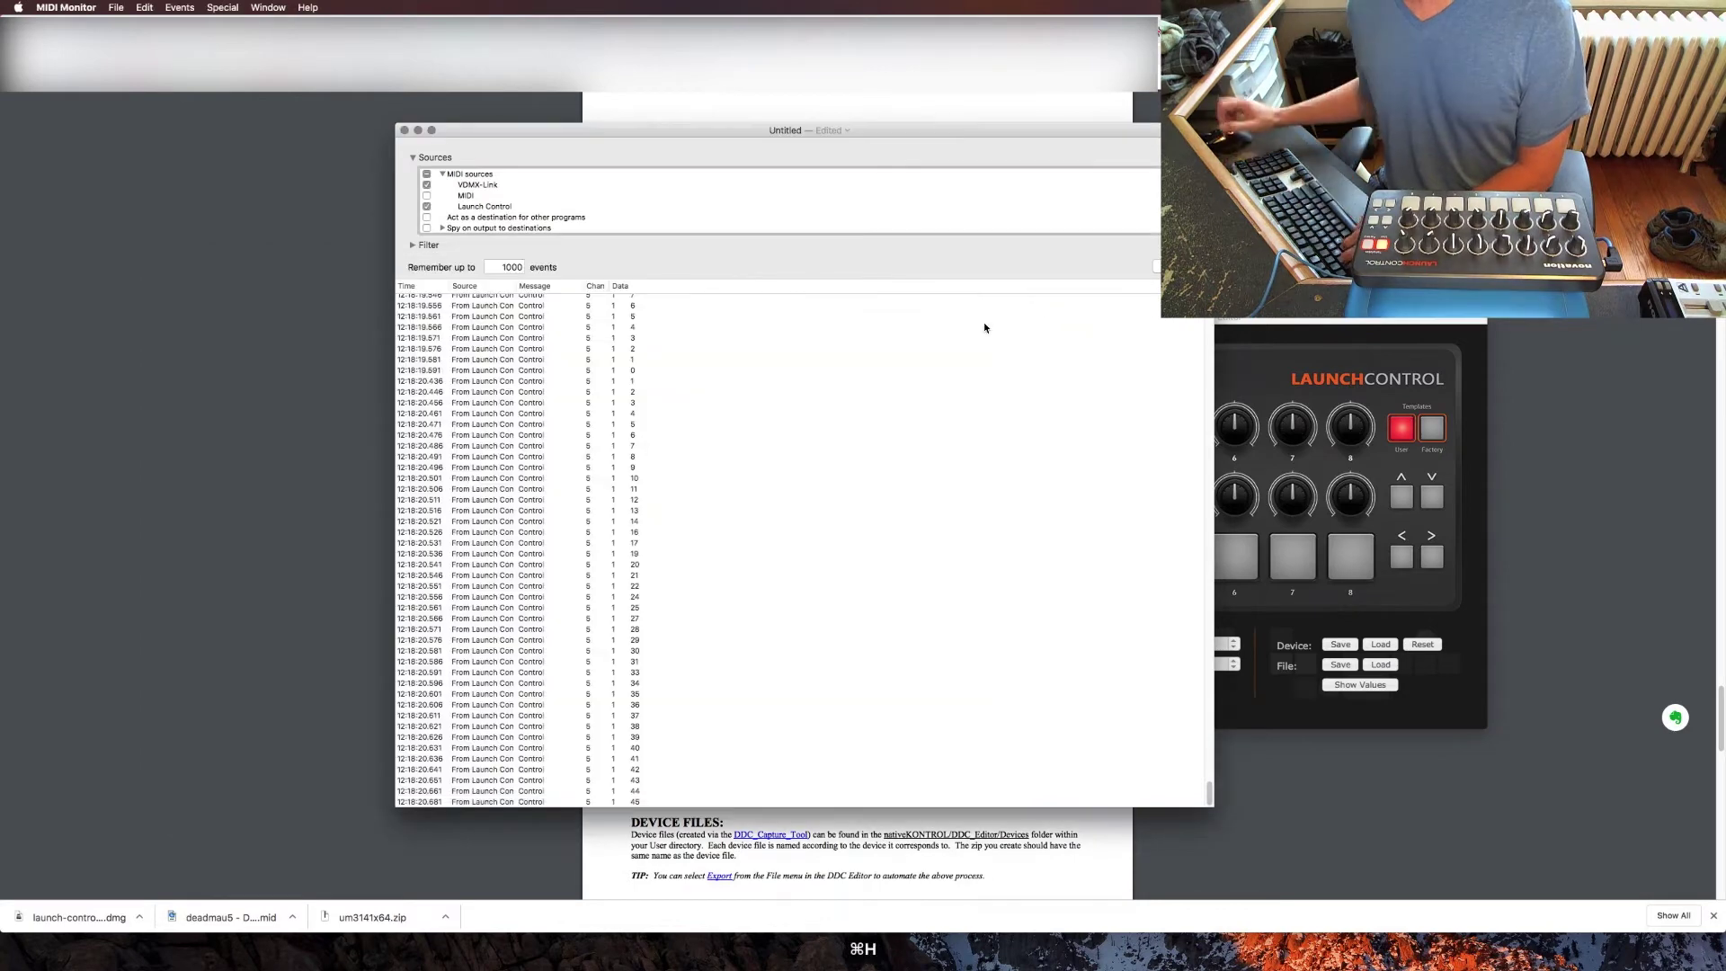
pyautogui.press('super+h')
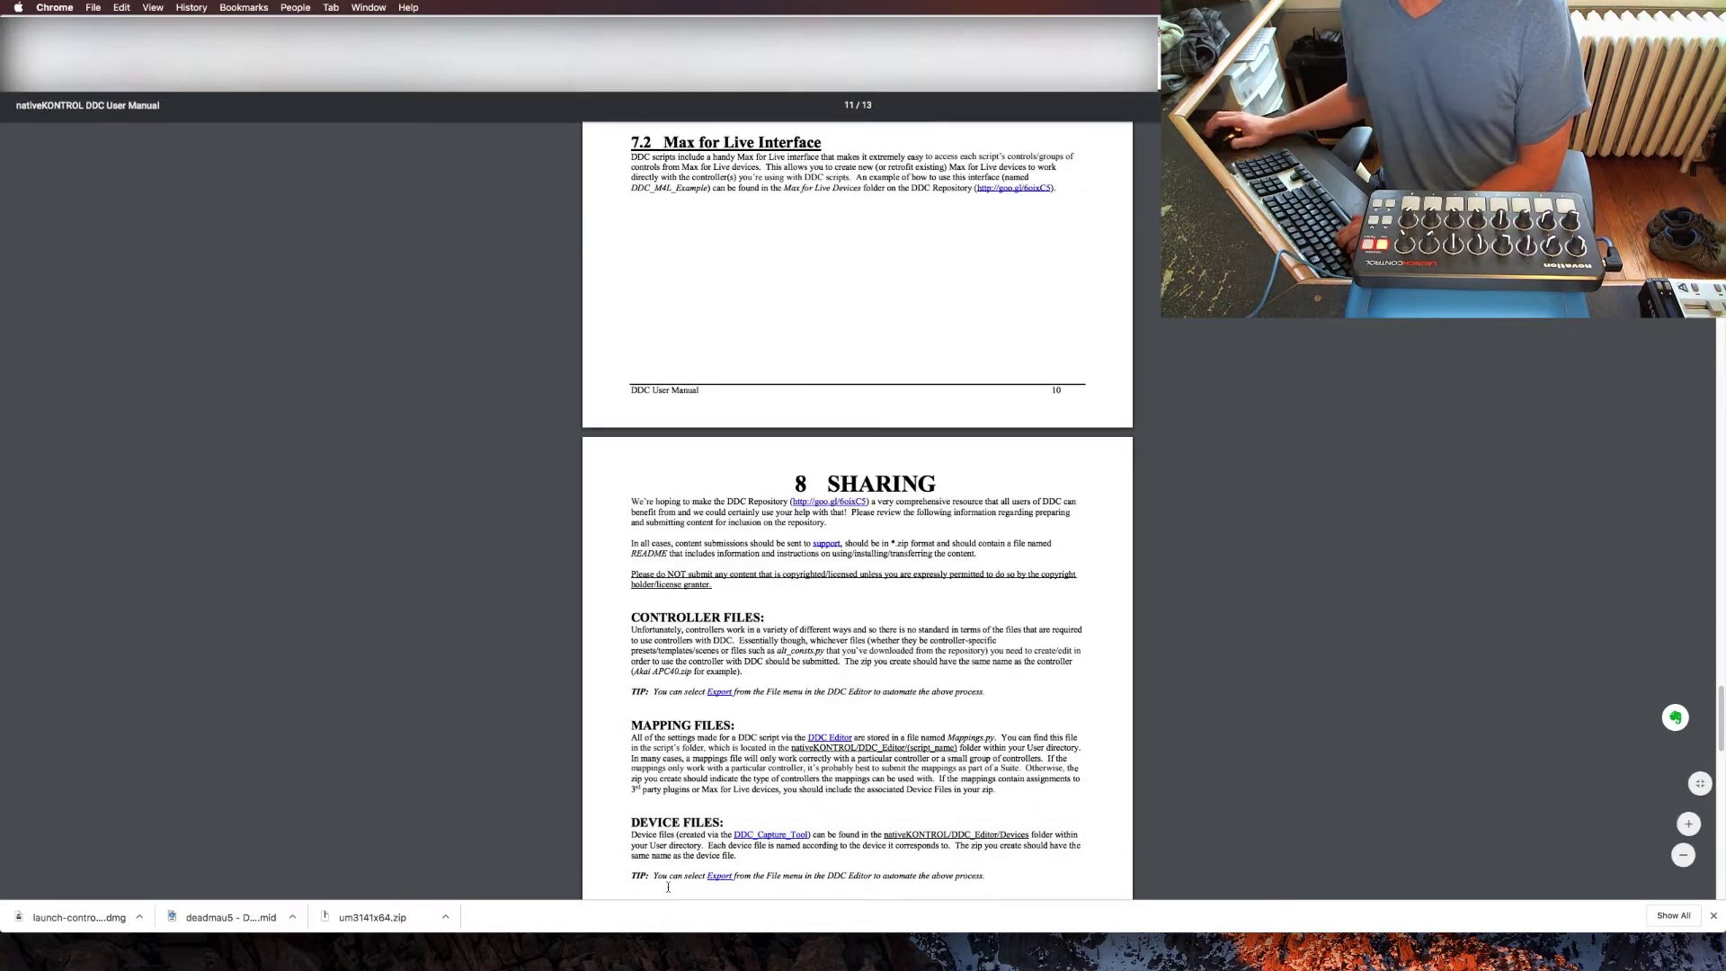
# - Switch to Ableton Live and create a new Live Set
pyautogui.moveTo(555, 952)
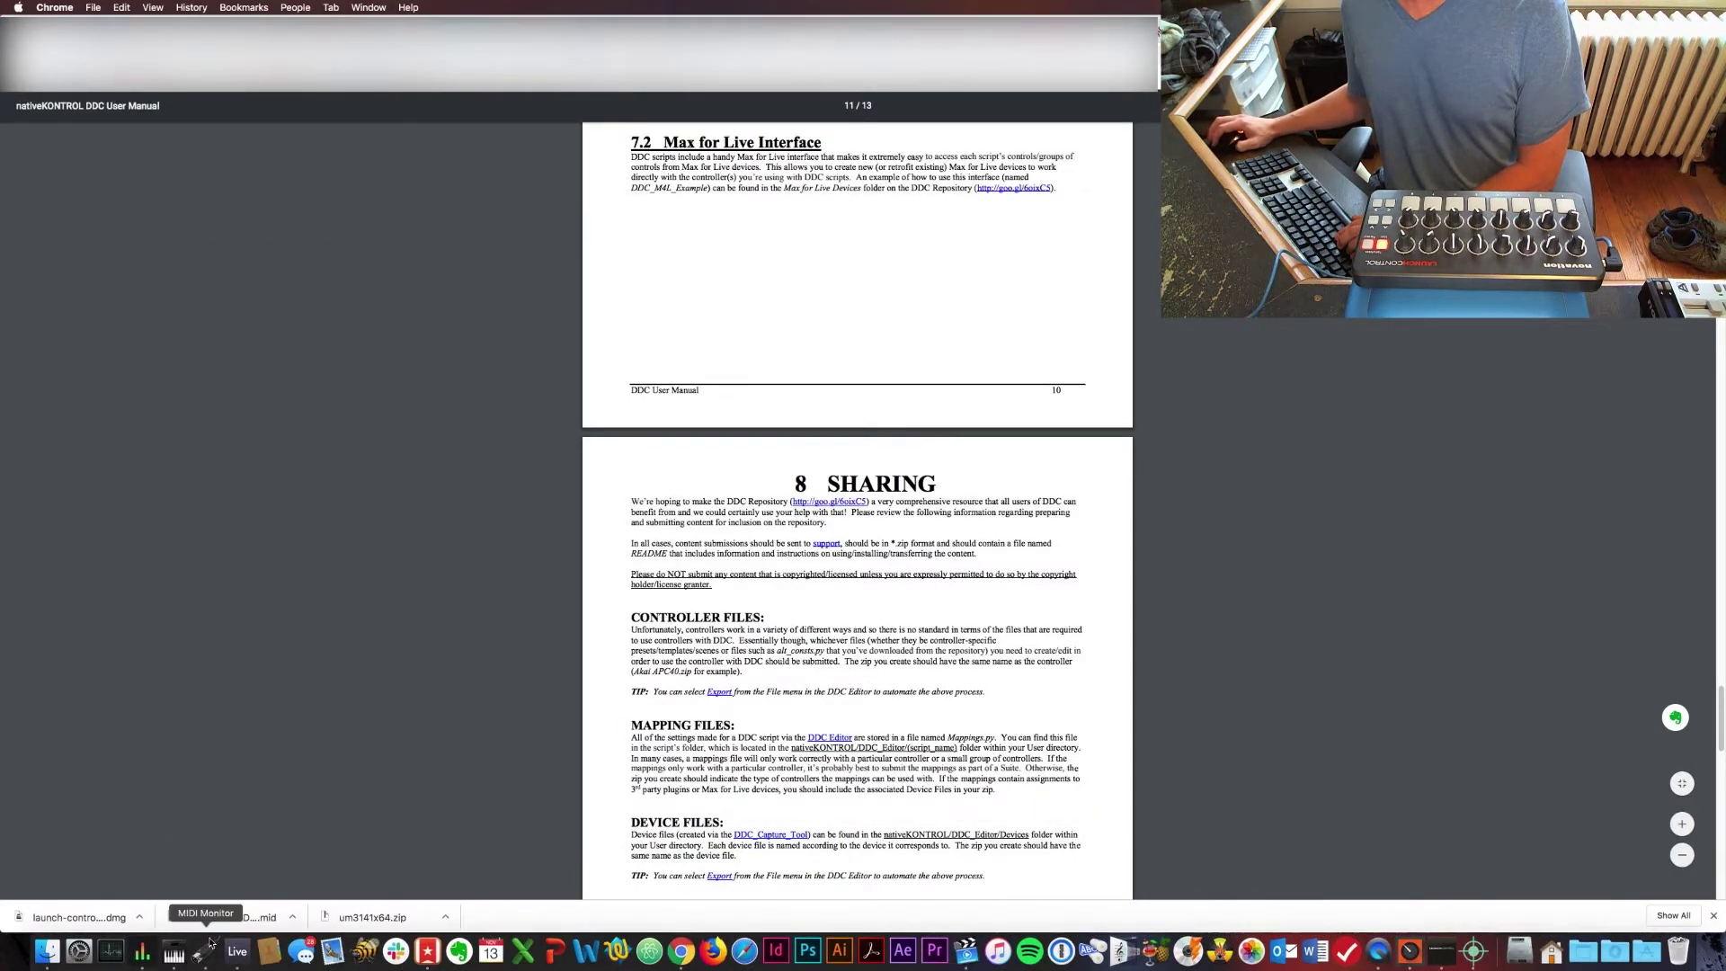
pyautogui.click(237, 951)
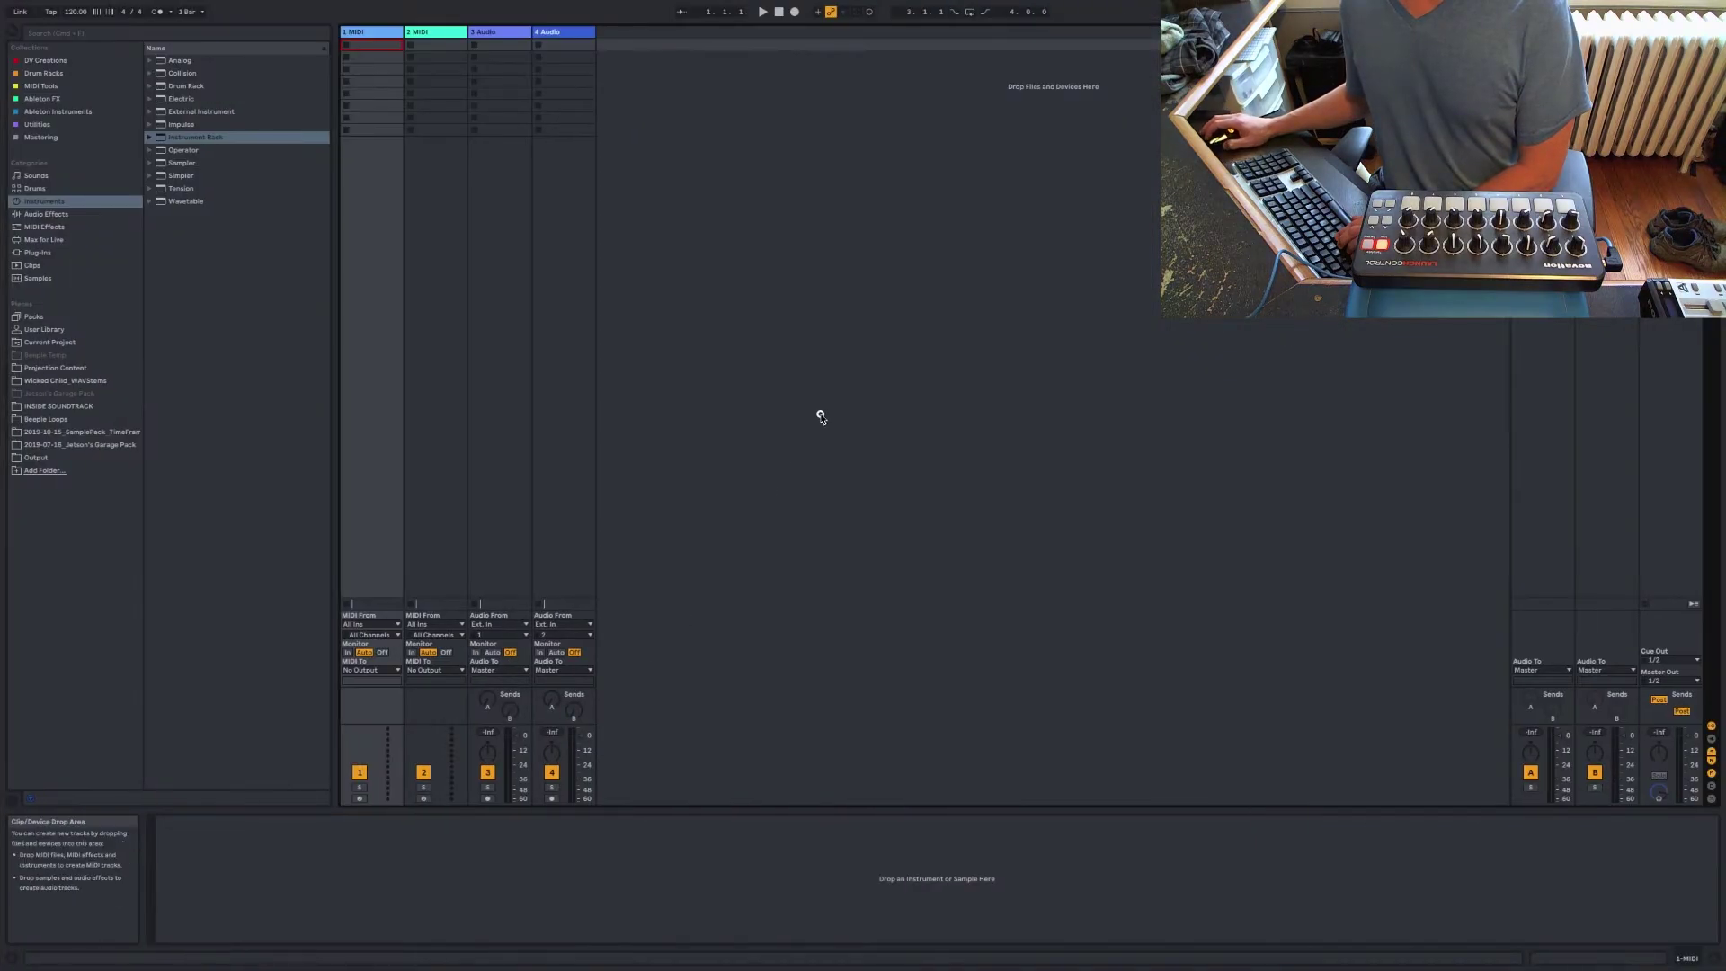
pyautogui.click(46, 8)
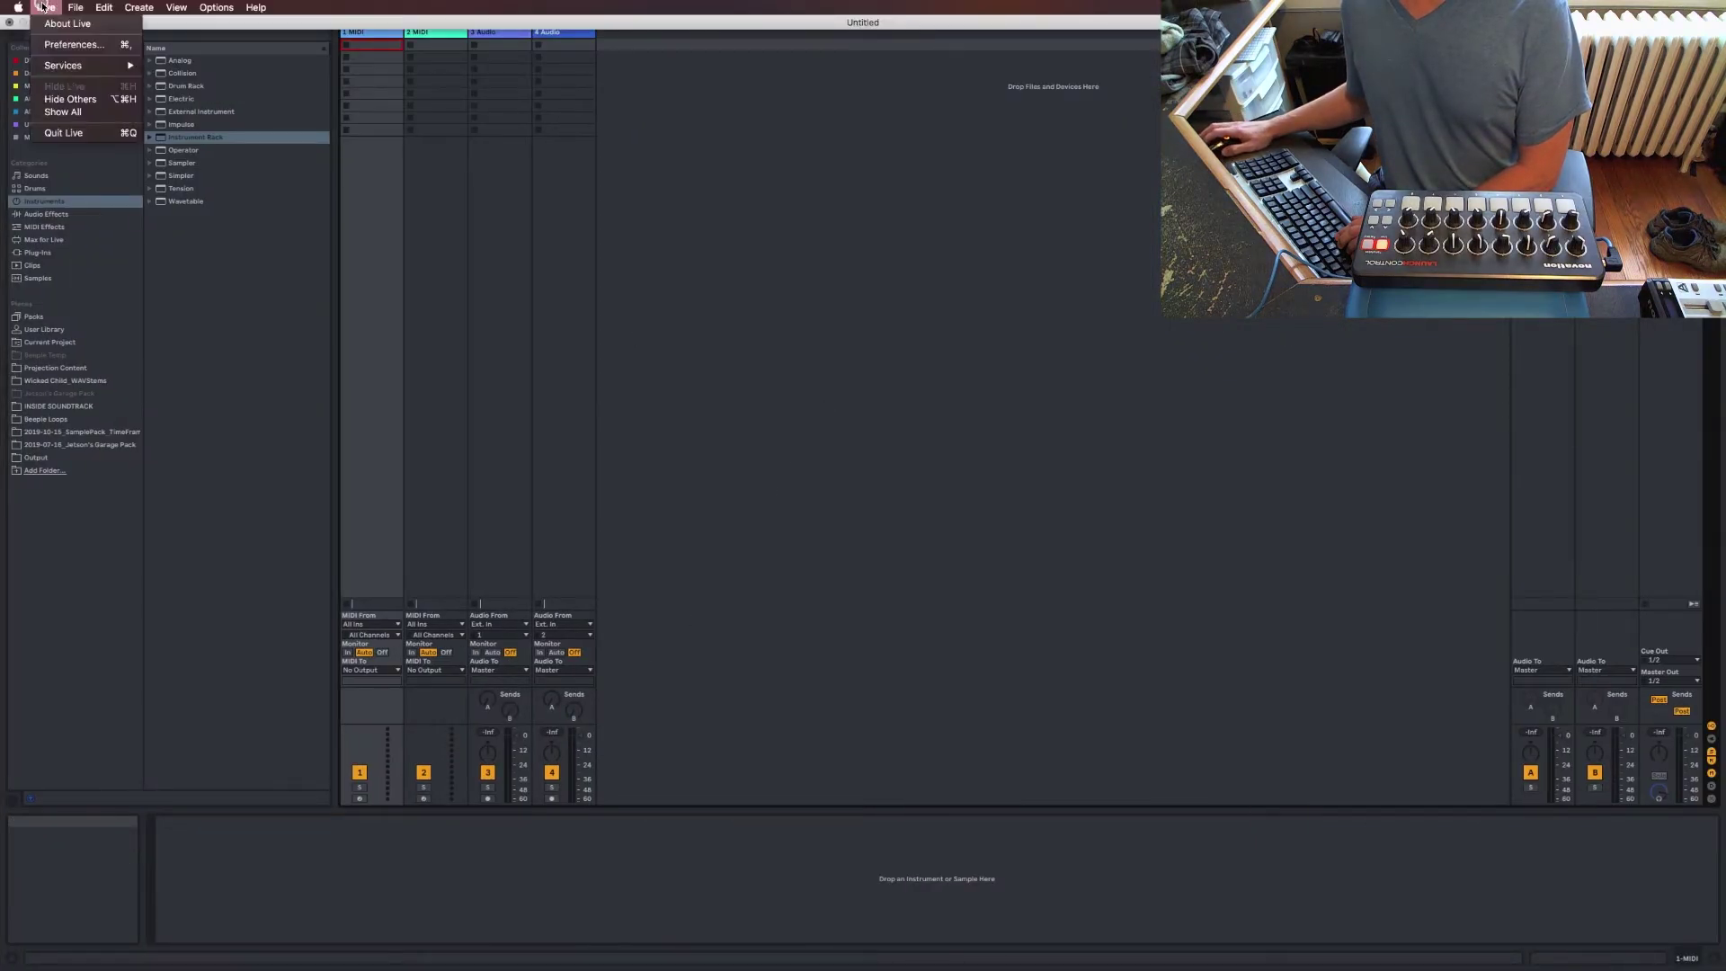
pyautogui.click(75, 24)
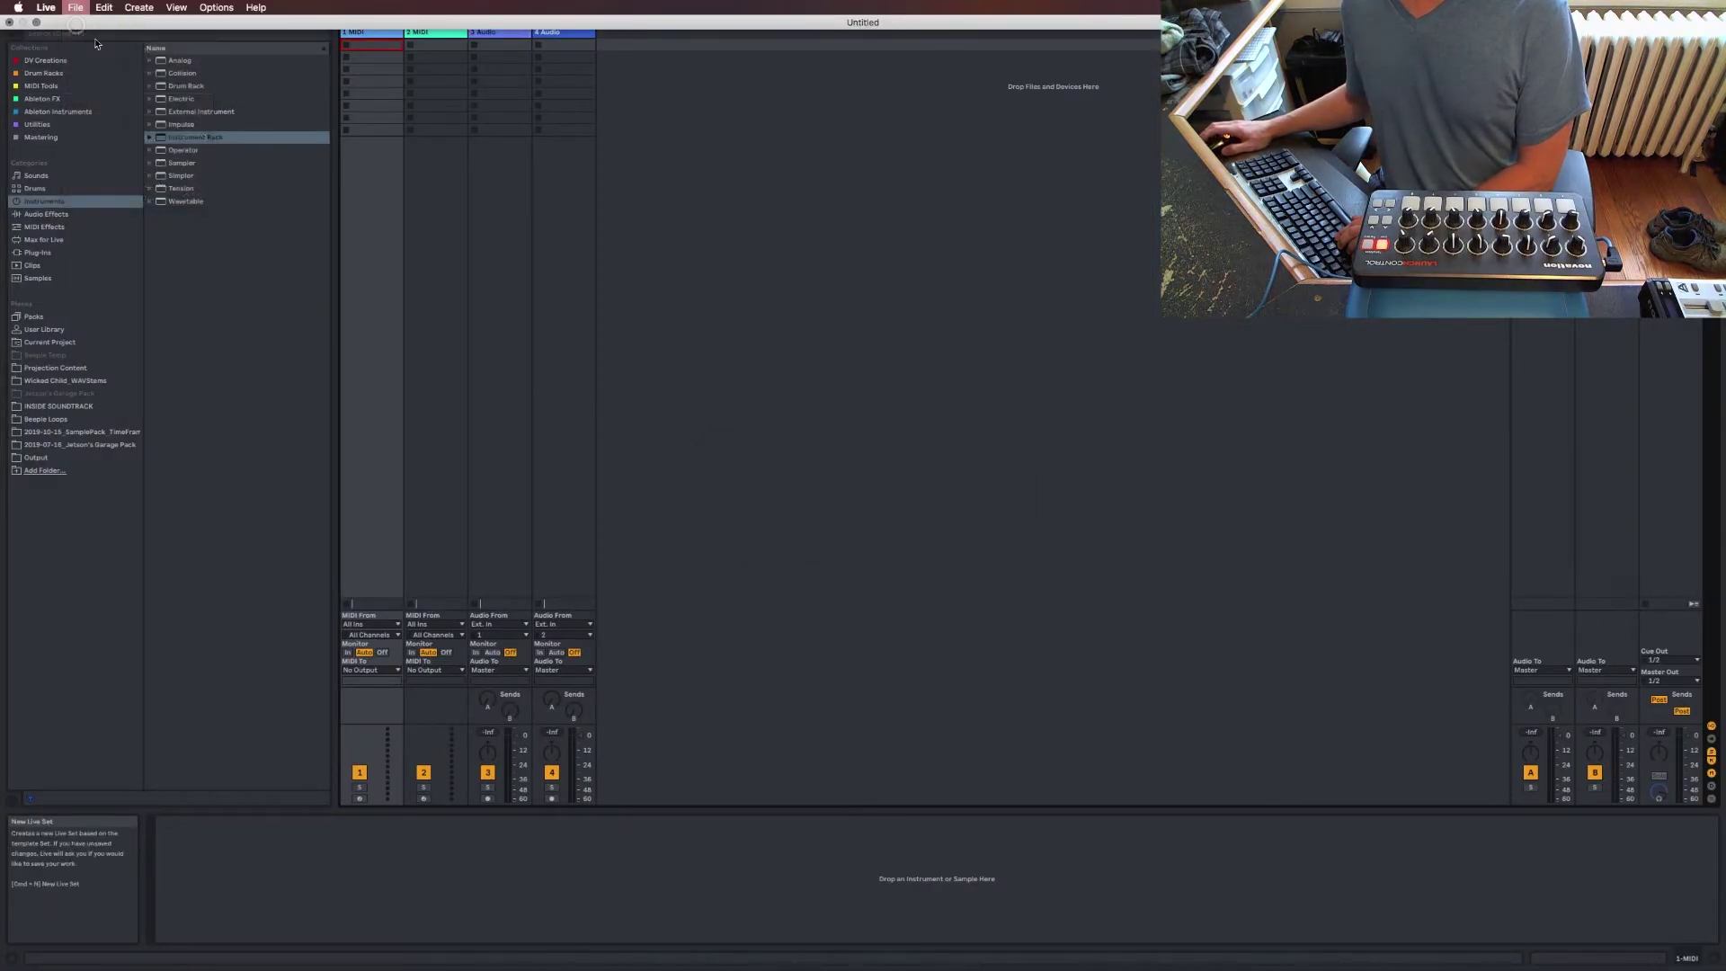
pyautogui.click(763, 507)
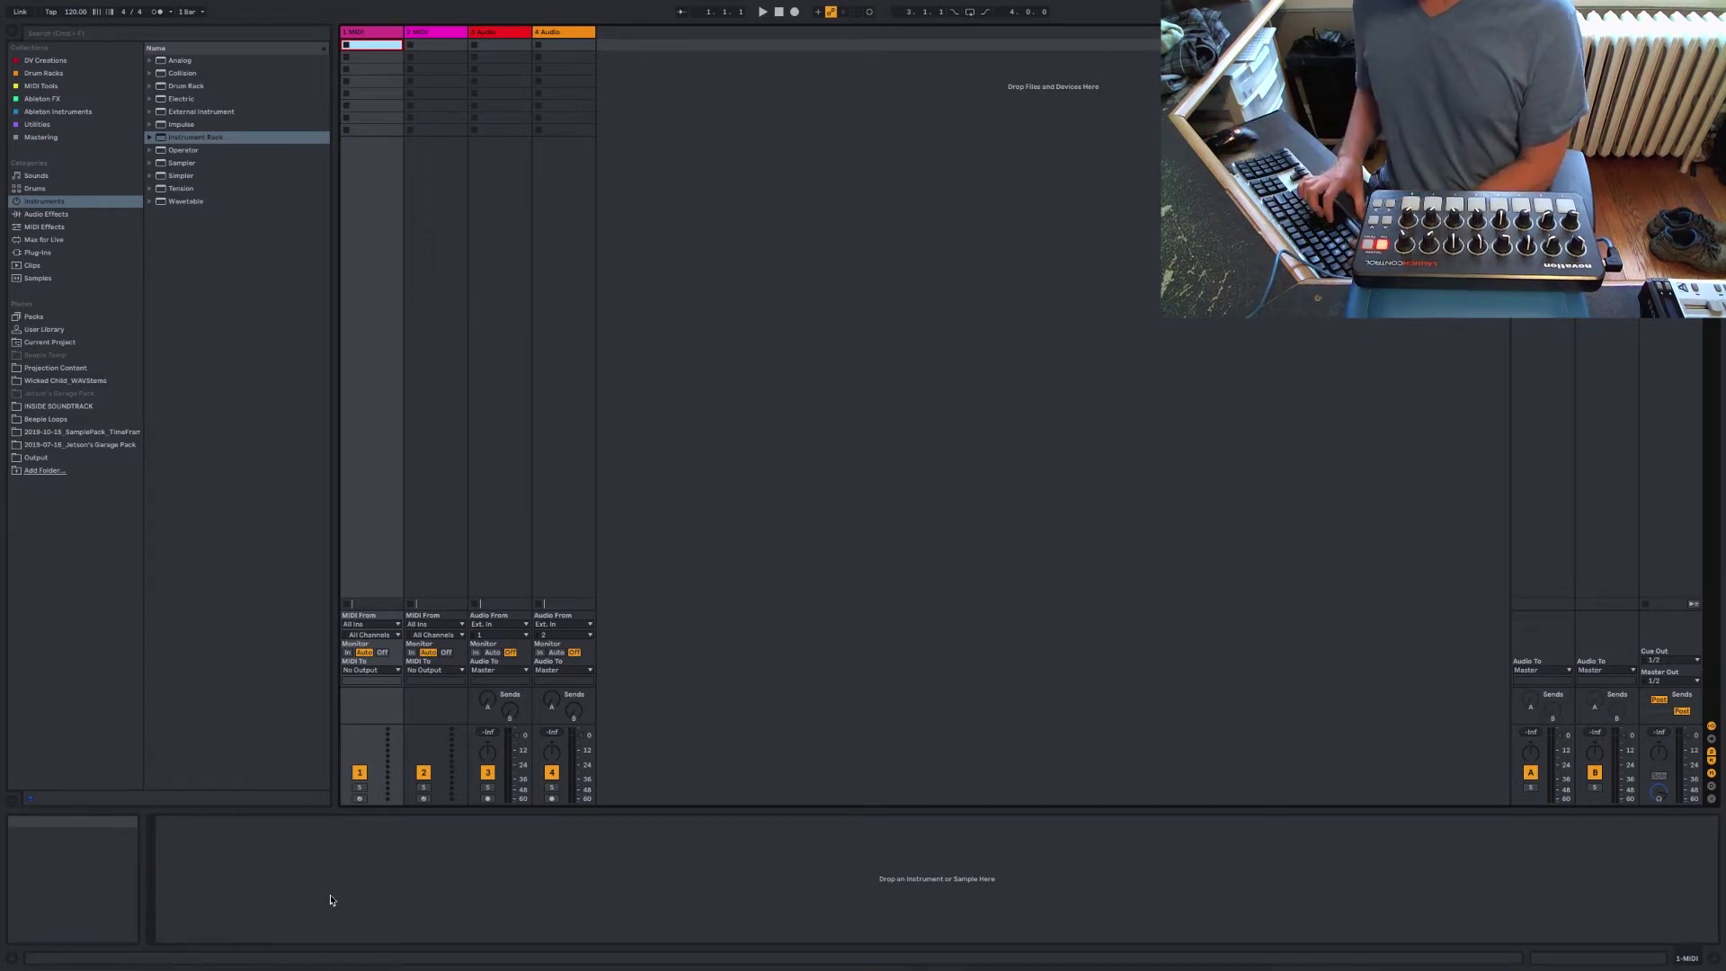
# - Review the control surface and MIDI port settings in Live's Link MIDI preferences, then close the preferences
pyautogui.press('super+comma')
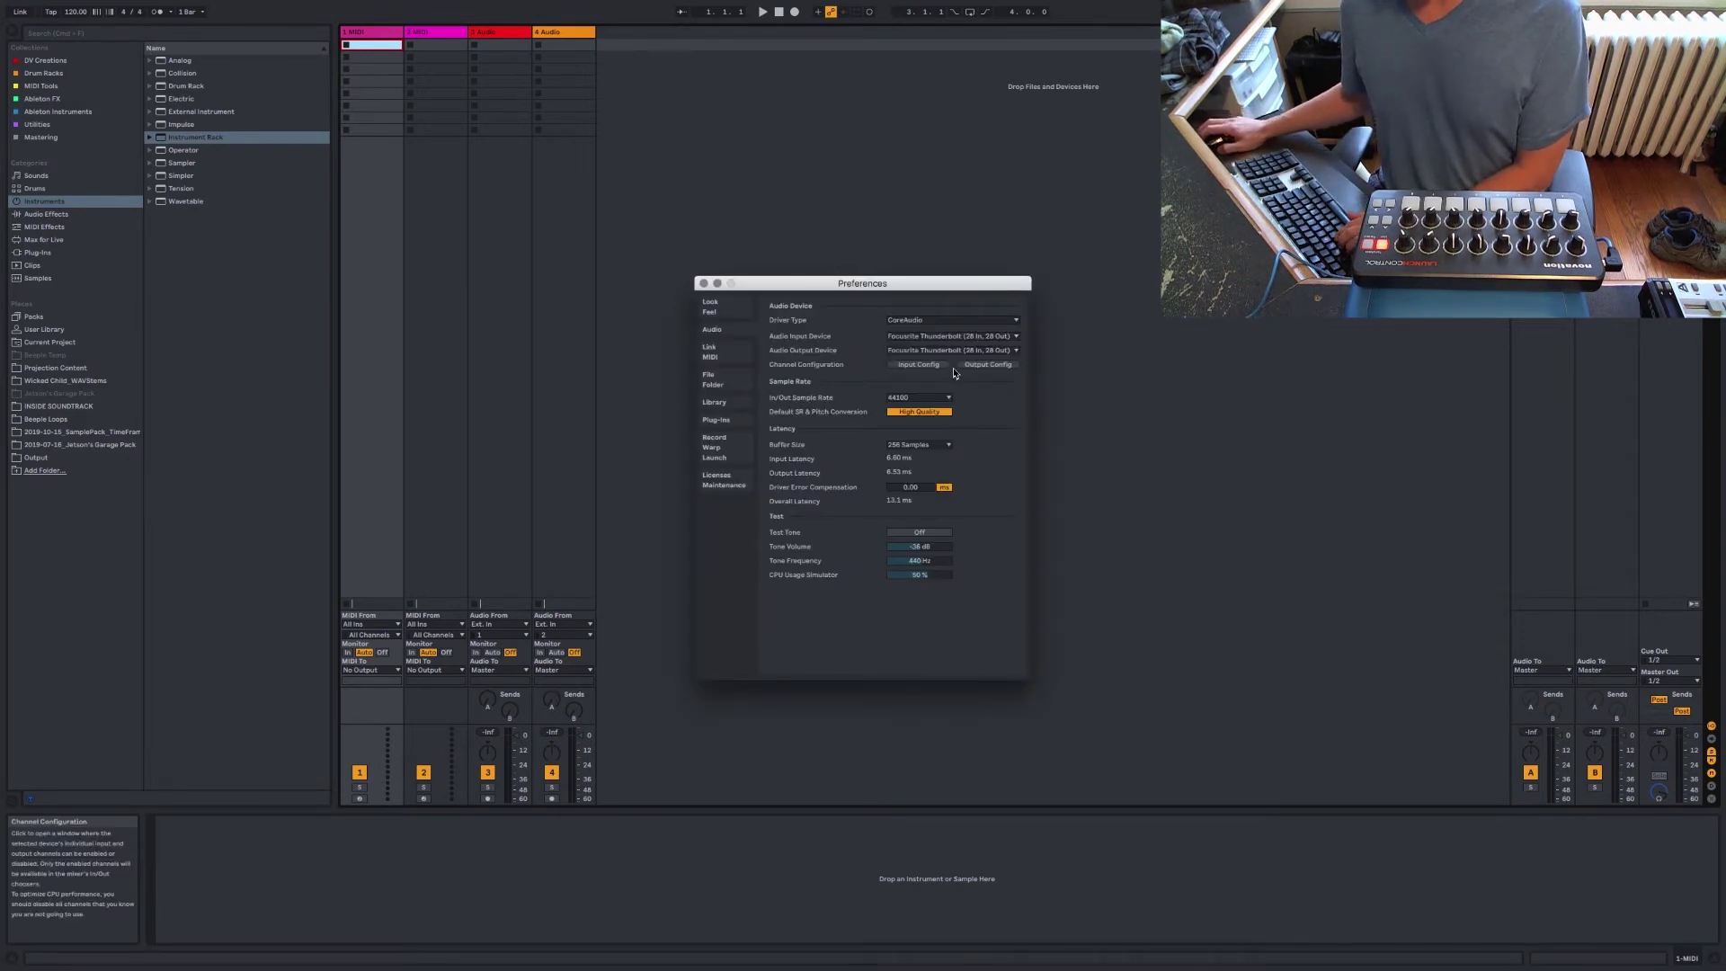
pyautogui.click(710, 352)
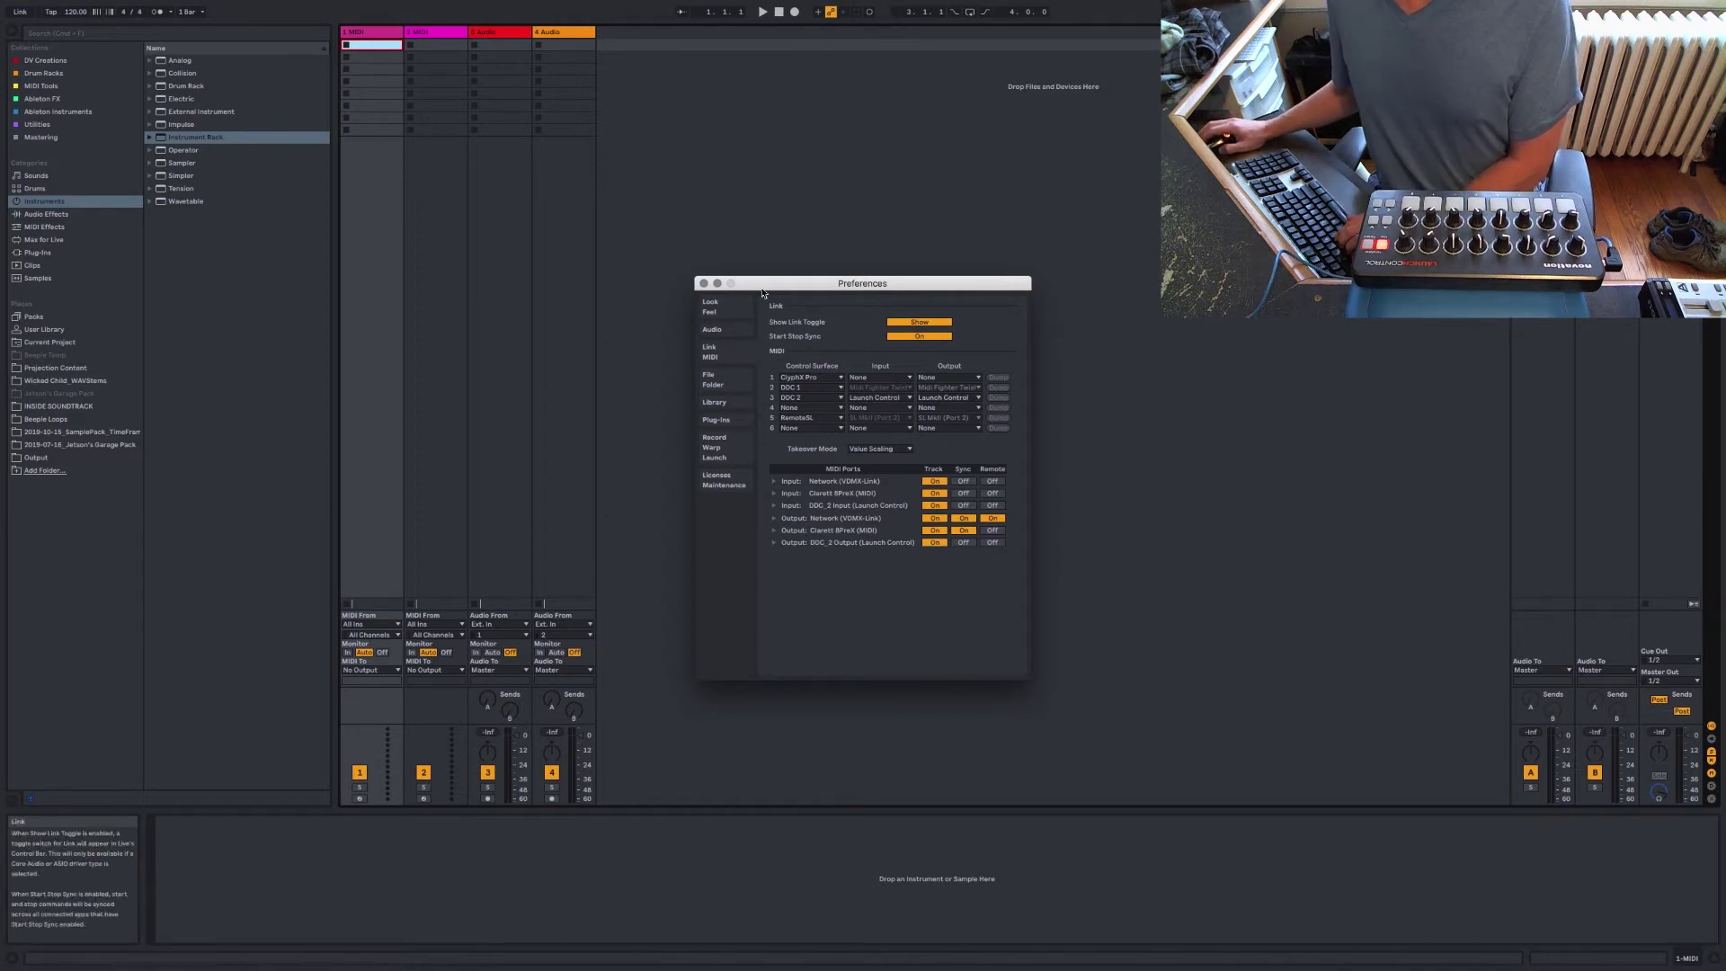
pyautogui.click(704, 283)
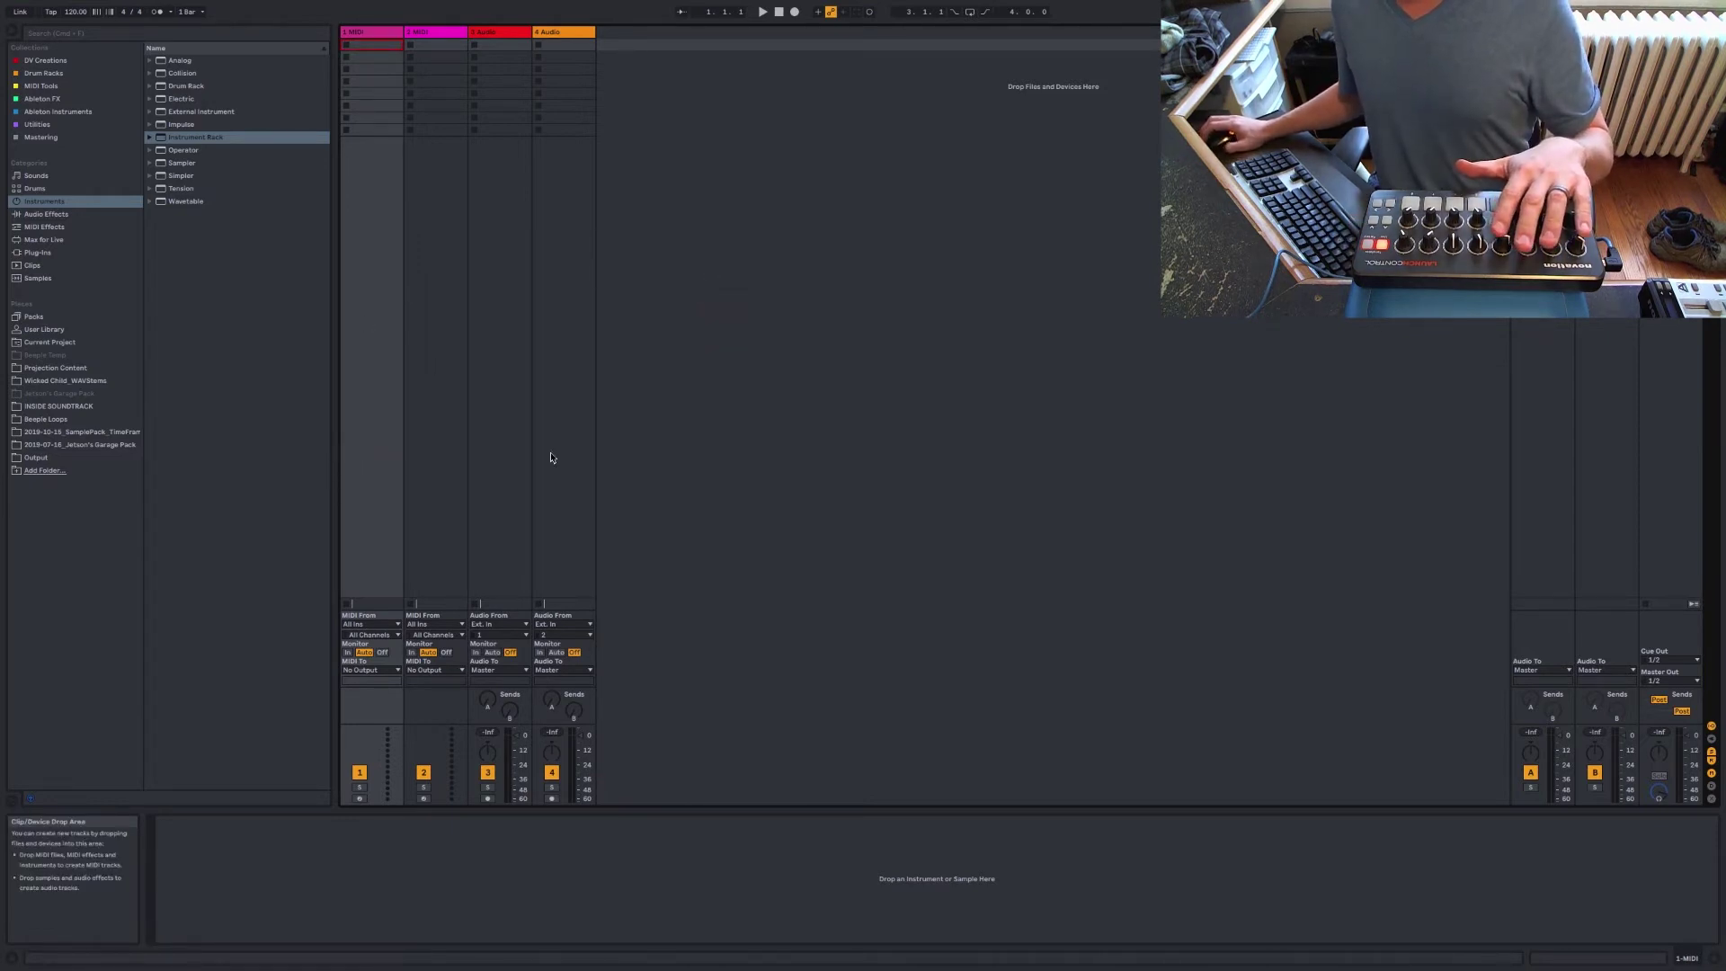
# - Add an Instrument Rack to the first MIDI track, widen that track and show the rack's macro controls
pyautogui.moveTo(1121, 968)
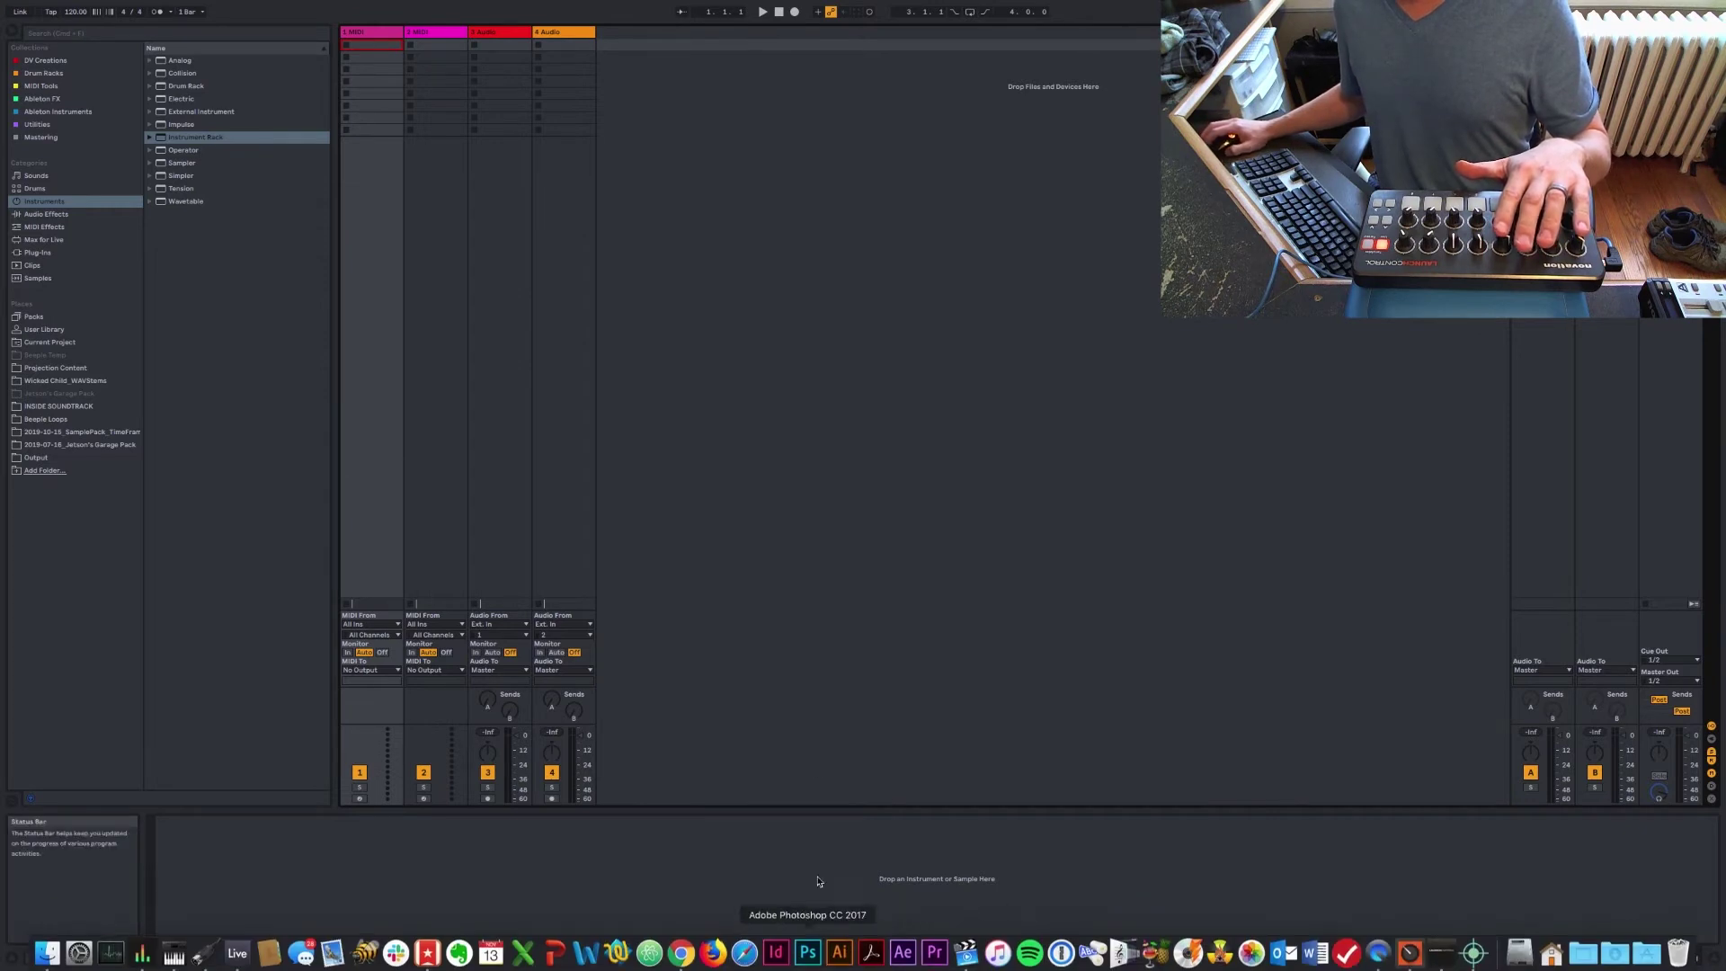
pyautogui.click(163, 139)
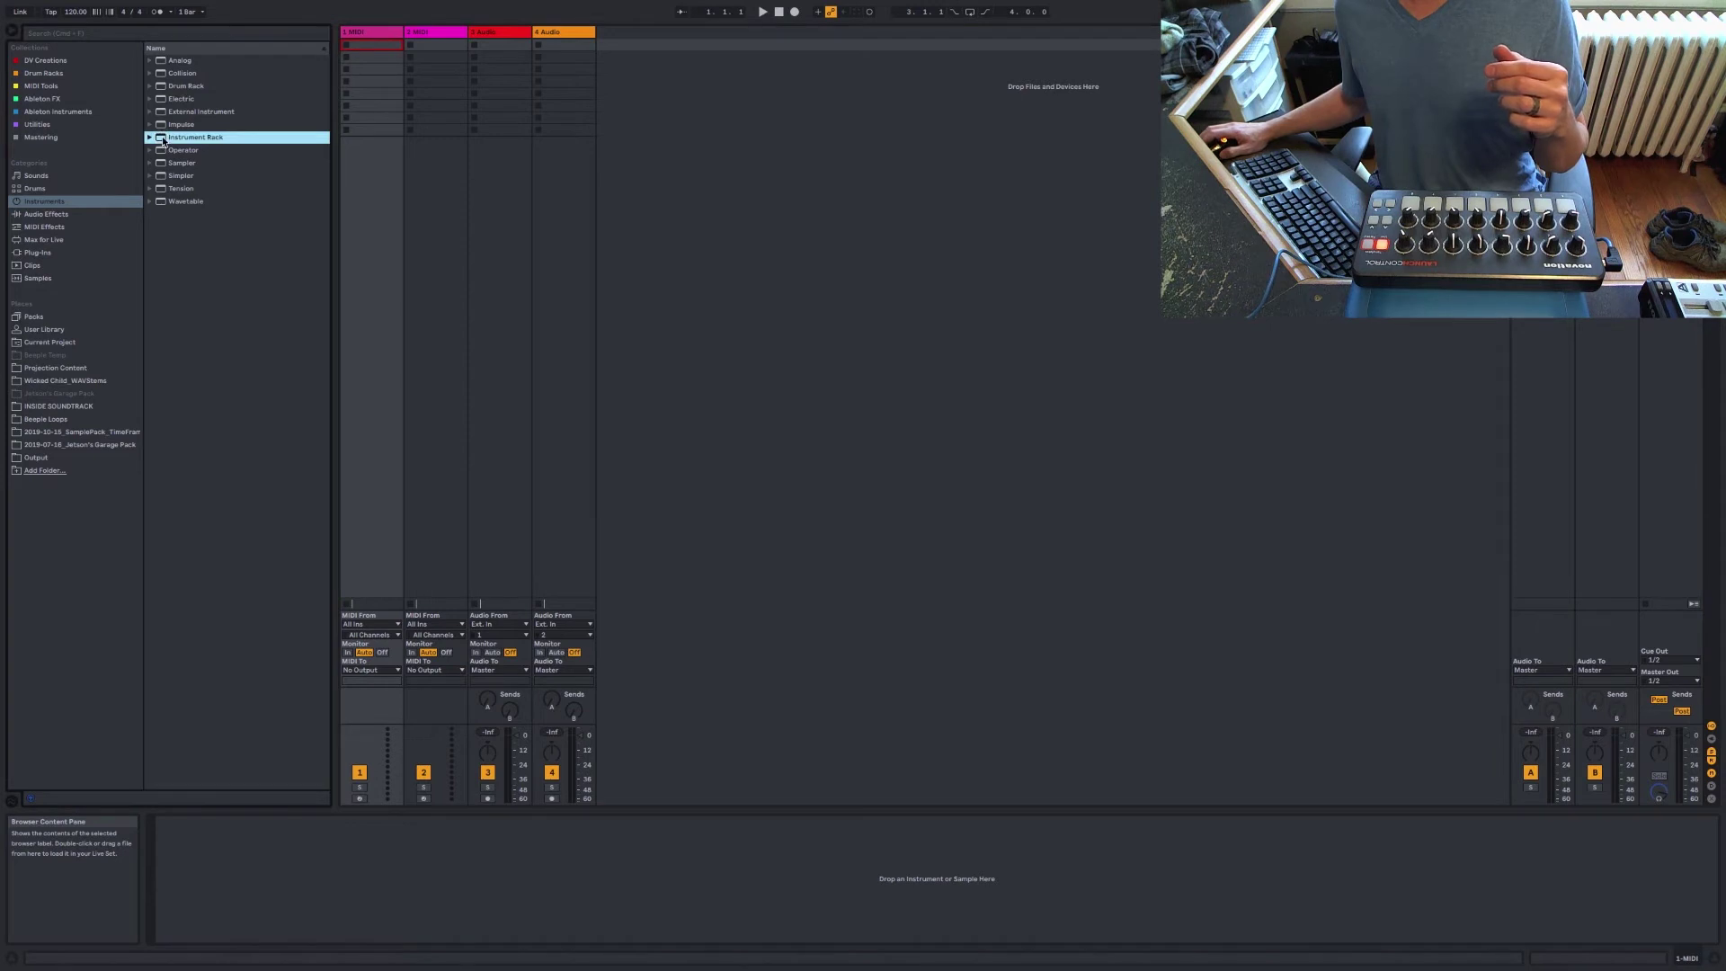
pyautogui.moveTo(362, 227); pyautogui.dragTo(382, 232)
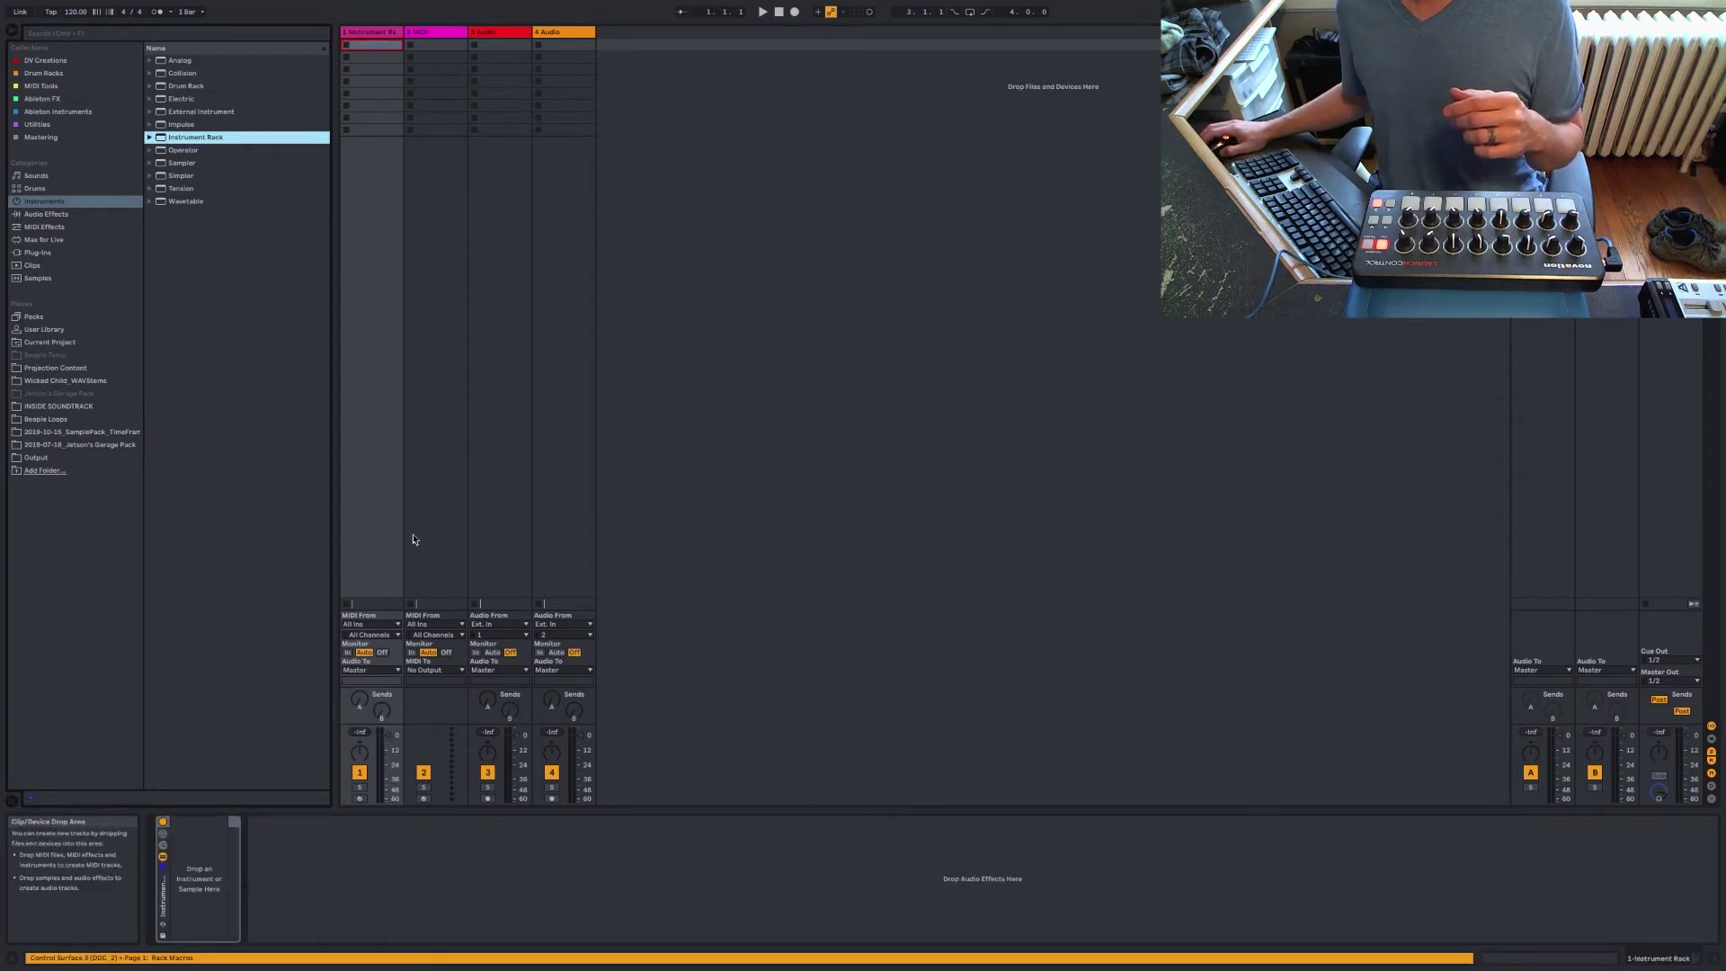
pyautogui.moveTo(409, 30); pyautogui.dragTo(481, 32)
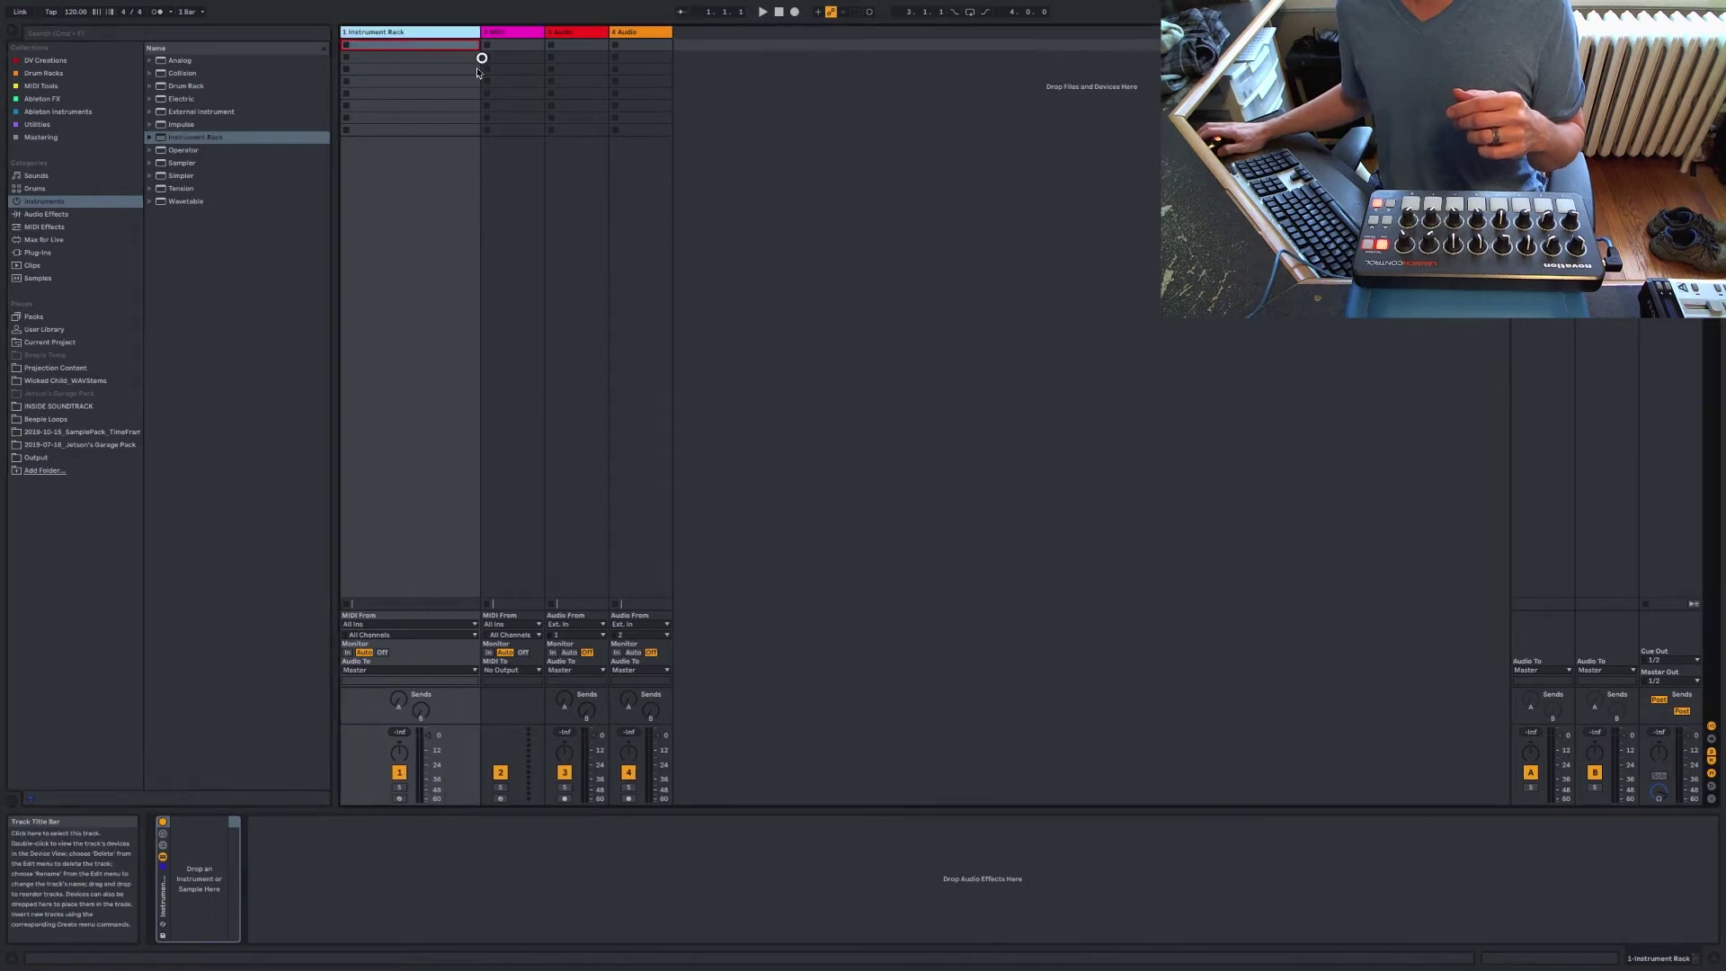
pyautogui.click(163, 833)
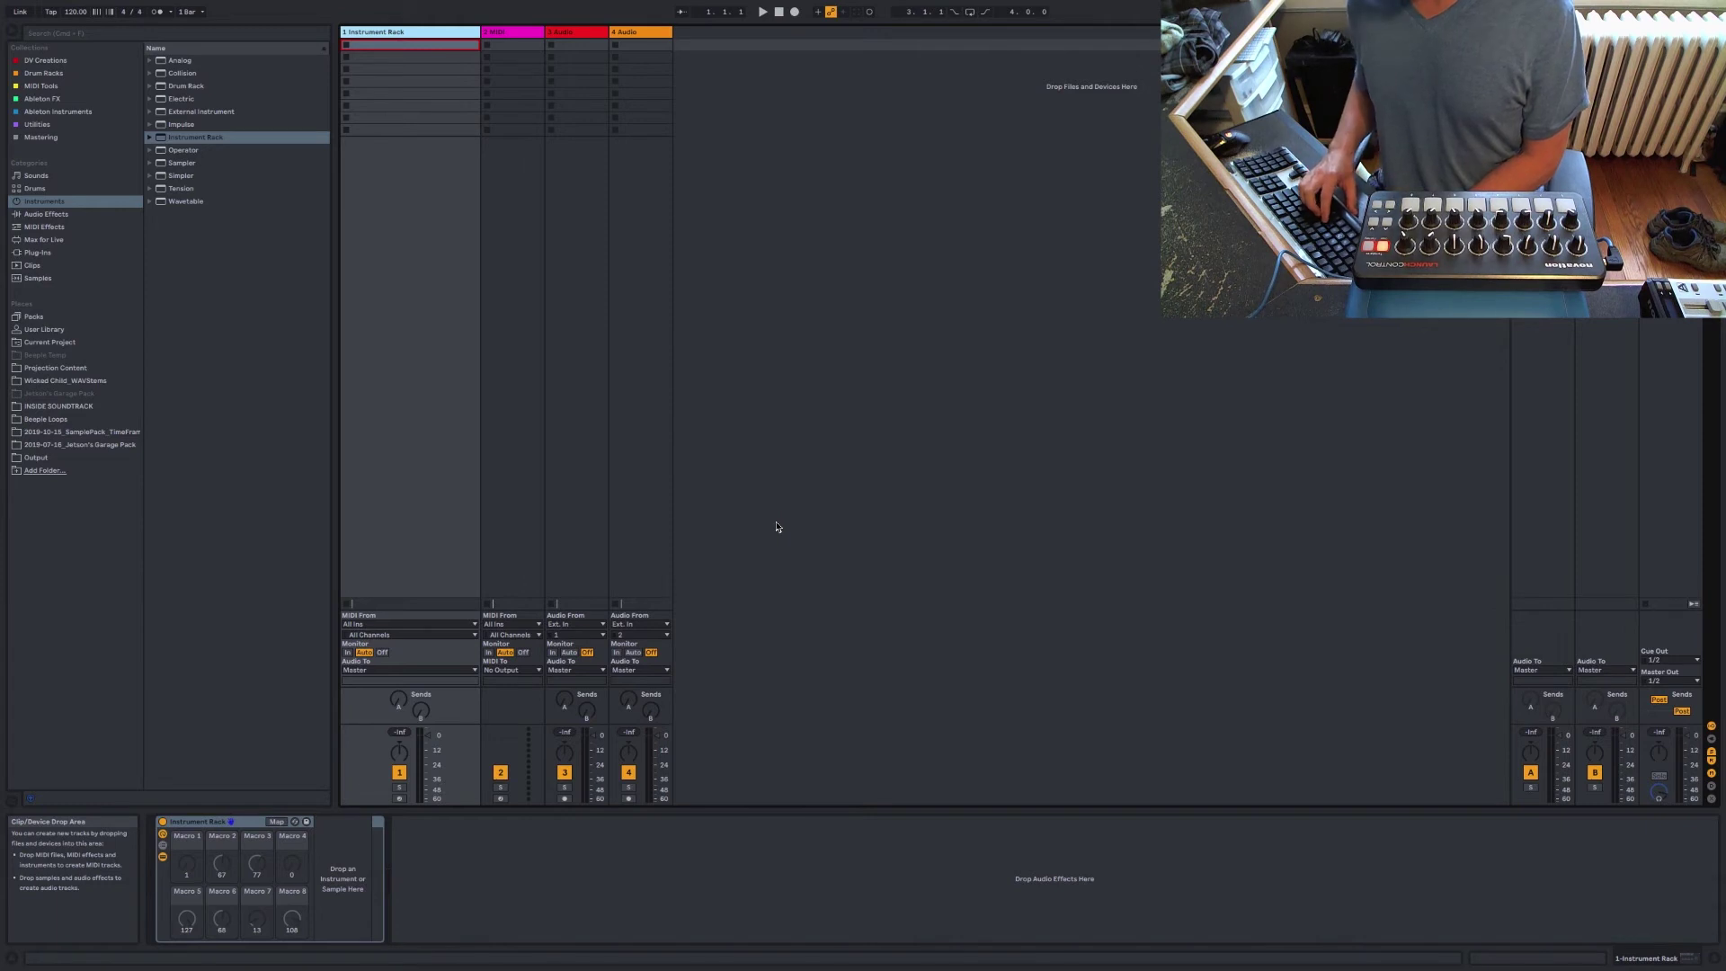
# - Switch to MIDI Monitor and examine the channel and controller numbers in the logged Launch Control events
pyautogui.press('super+Tab')
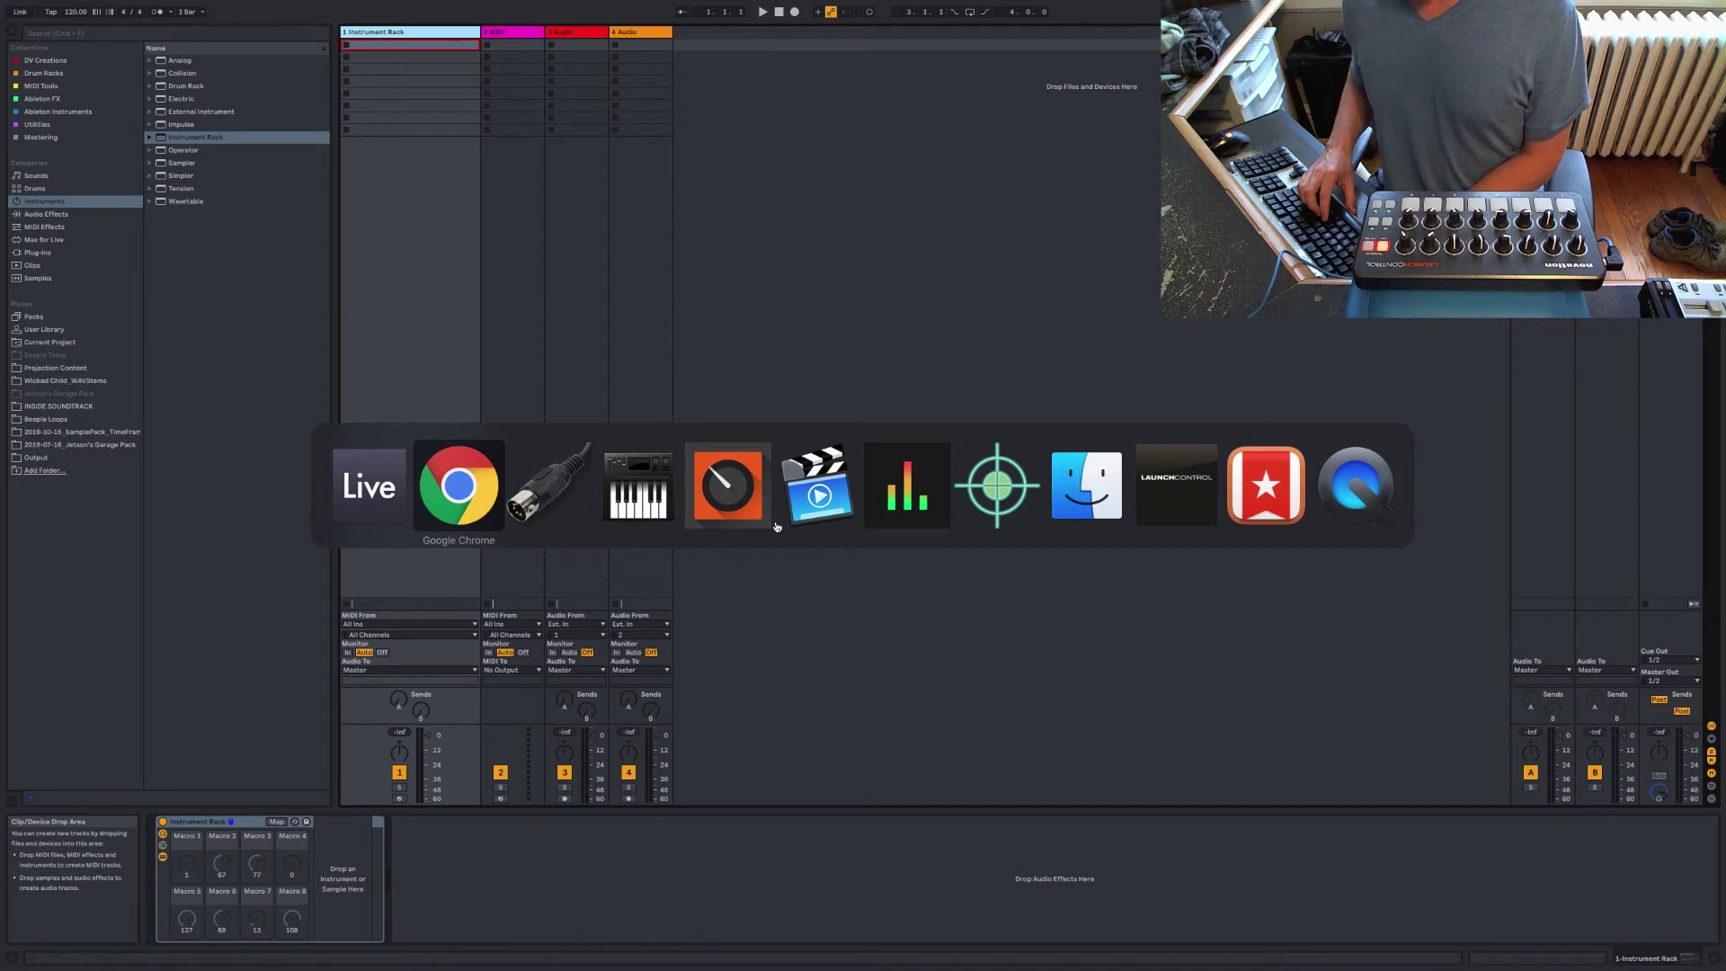
pyautogui.press('super+Tab')
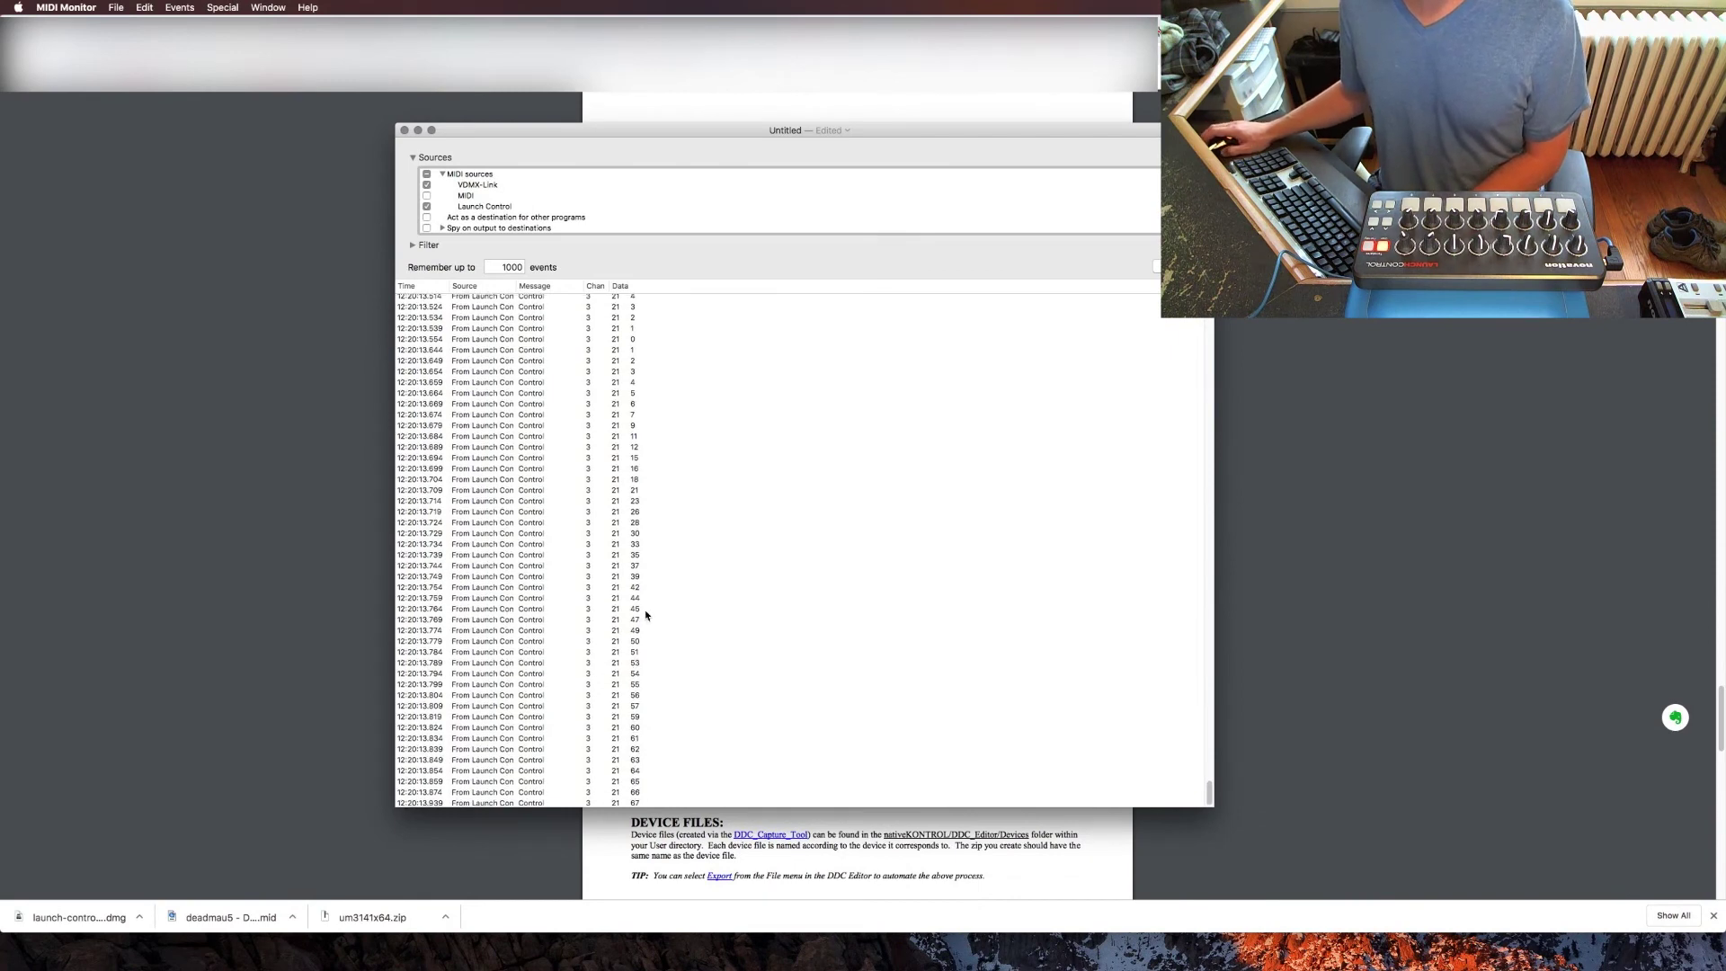
pyautogui.scroll(10, 644, 620)
pyautogui.scroll(-10, 651, 614)
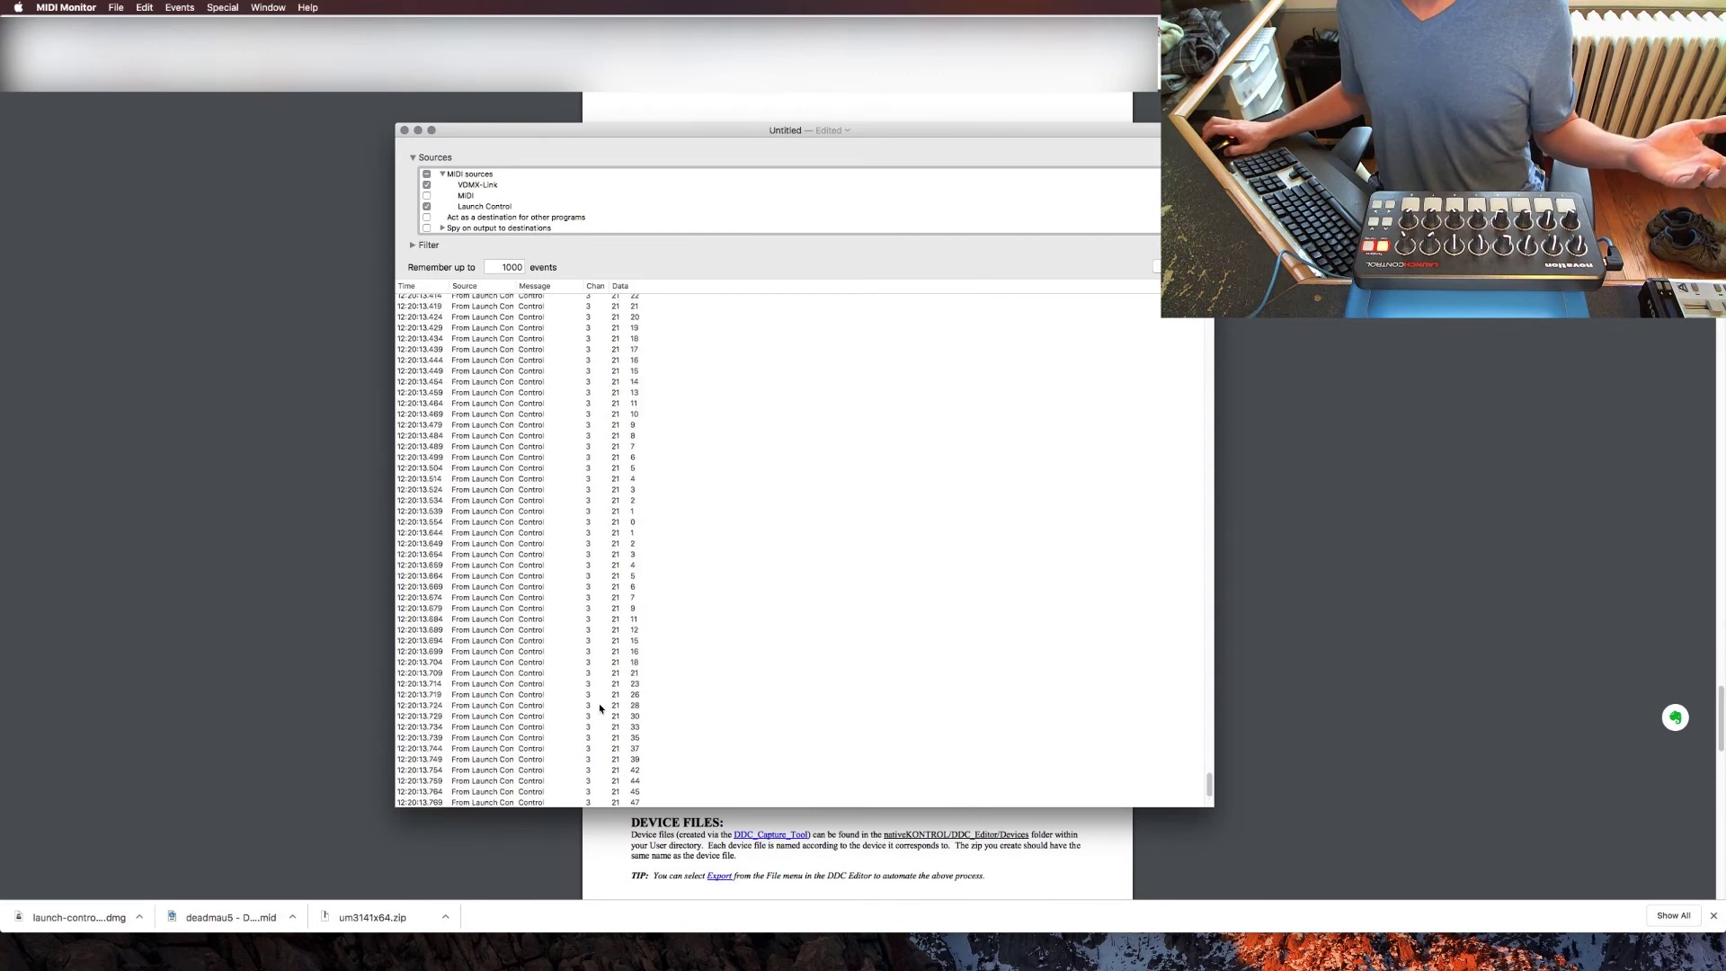
pyautogui.scroll(10, 606, 711)
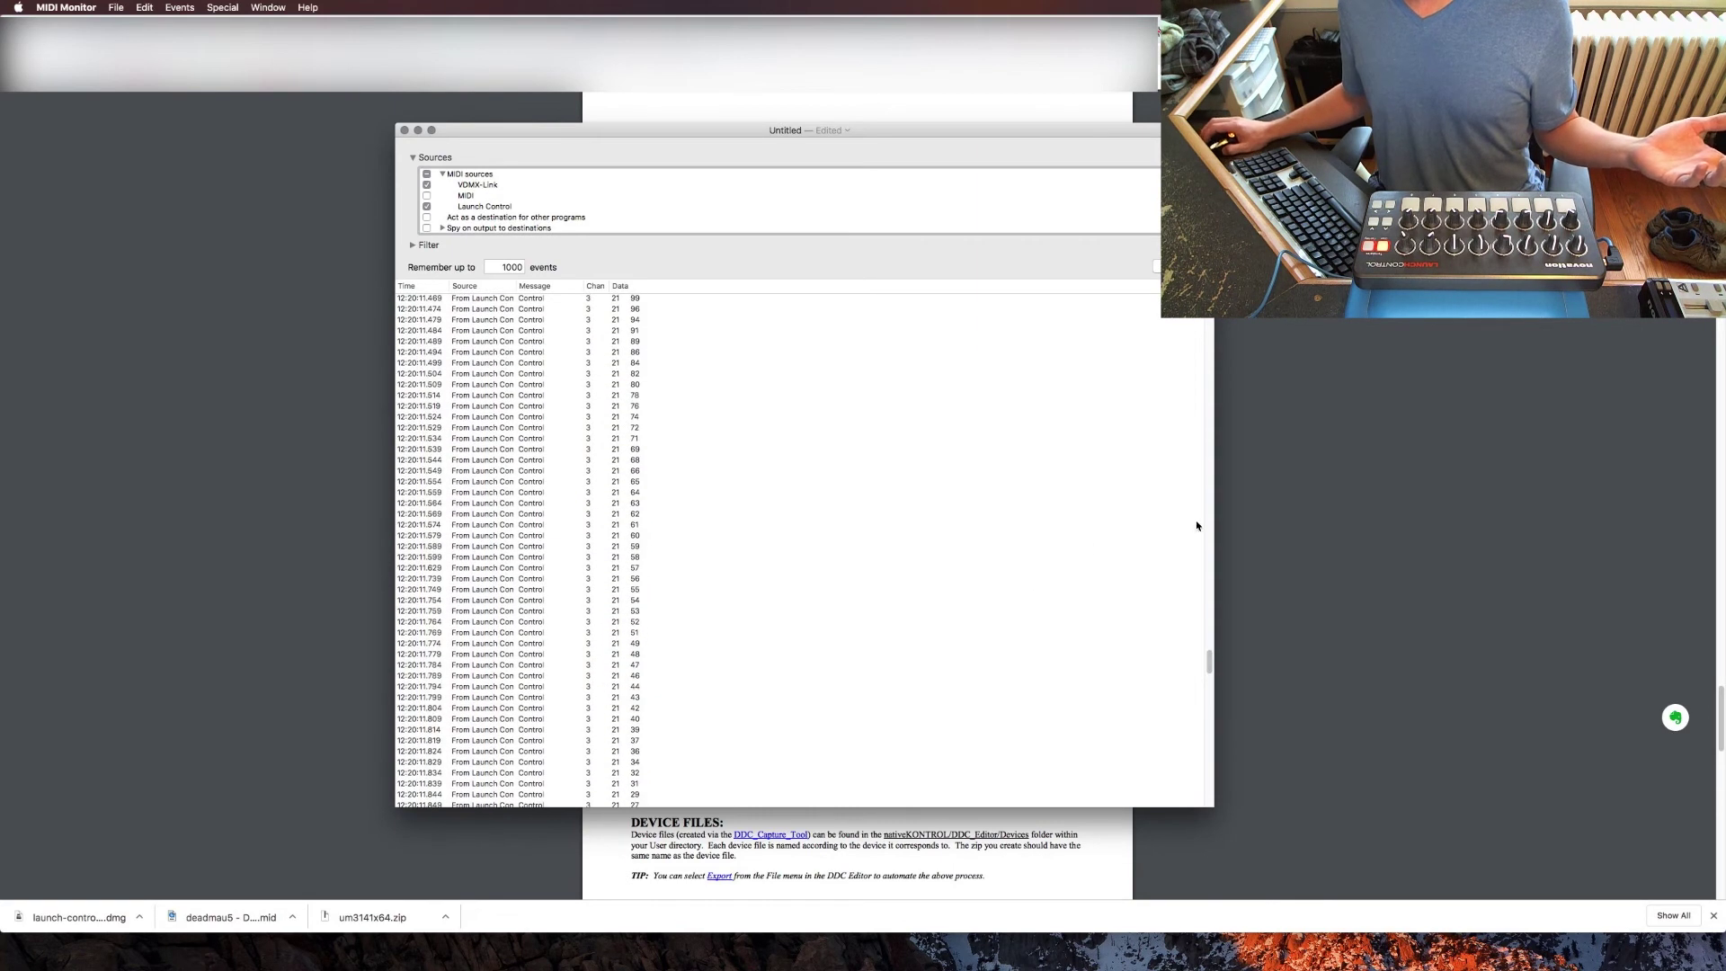
pyautogui.scroll(5, 1213, 596)
pyautogui.scroll(10, 1213, 596)
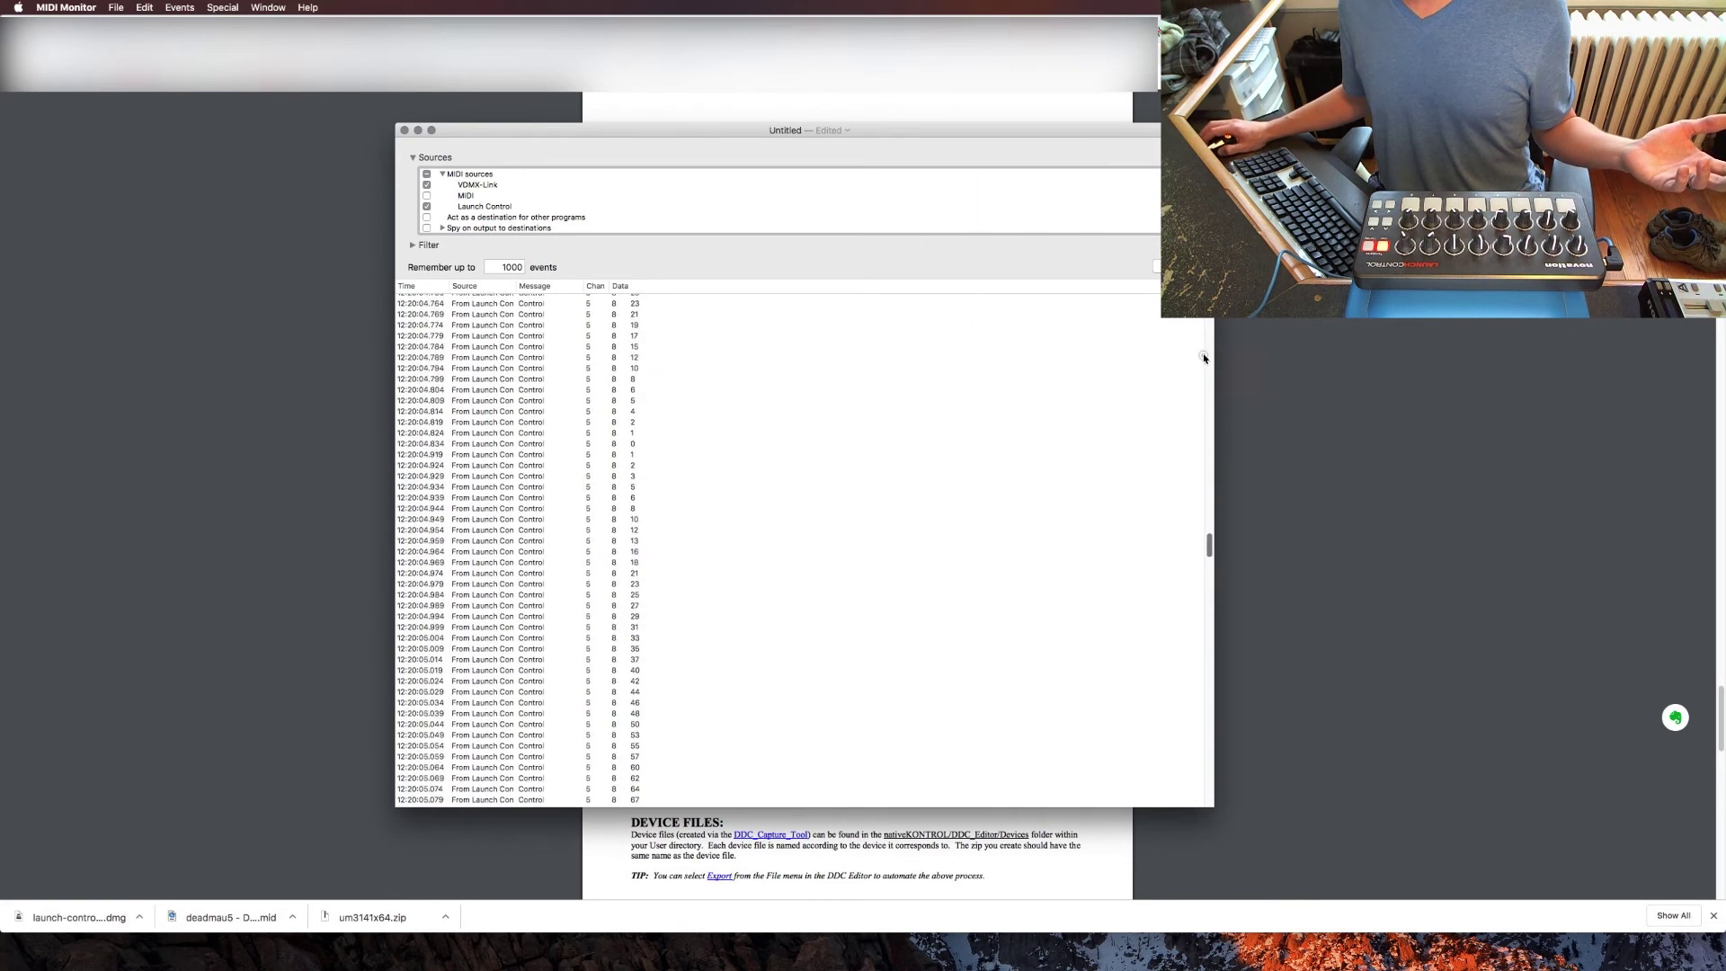
pyautogui.scroll(-5, 659, 654)
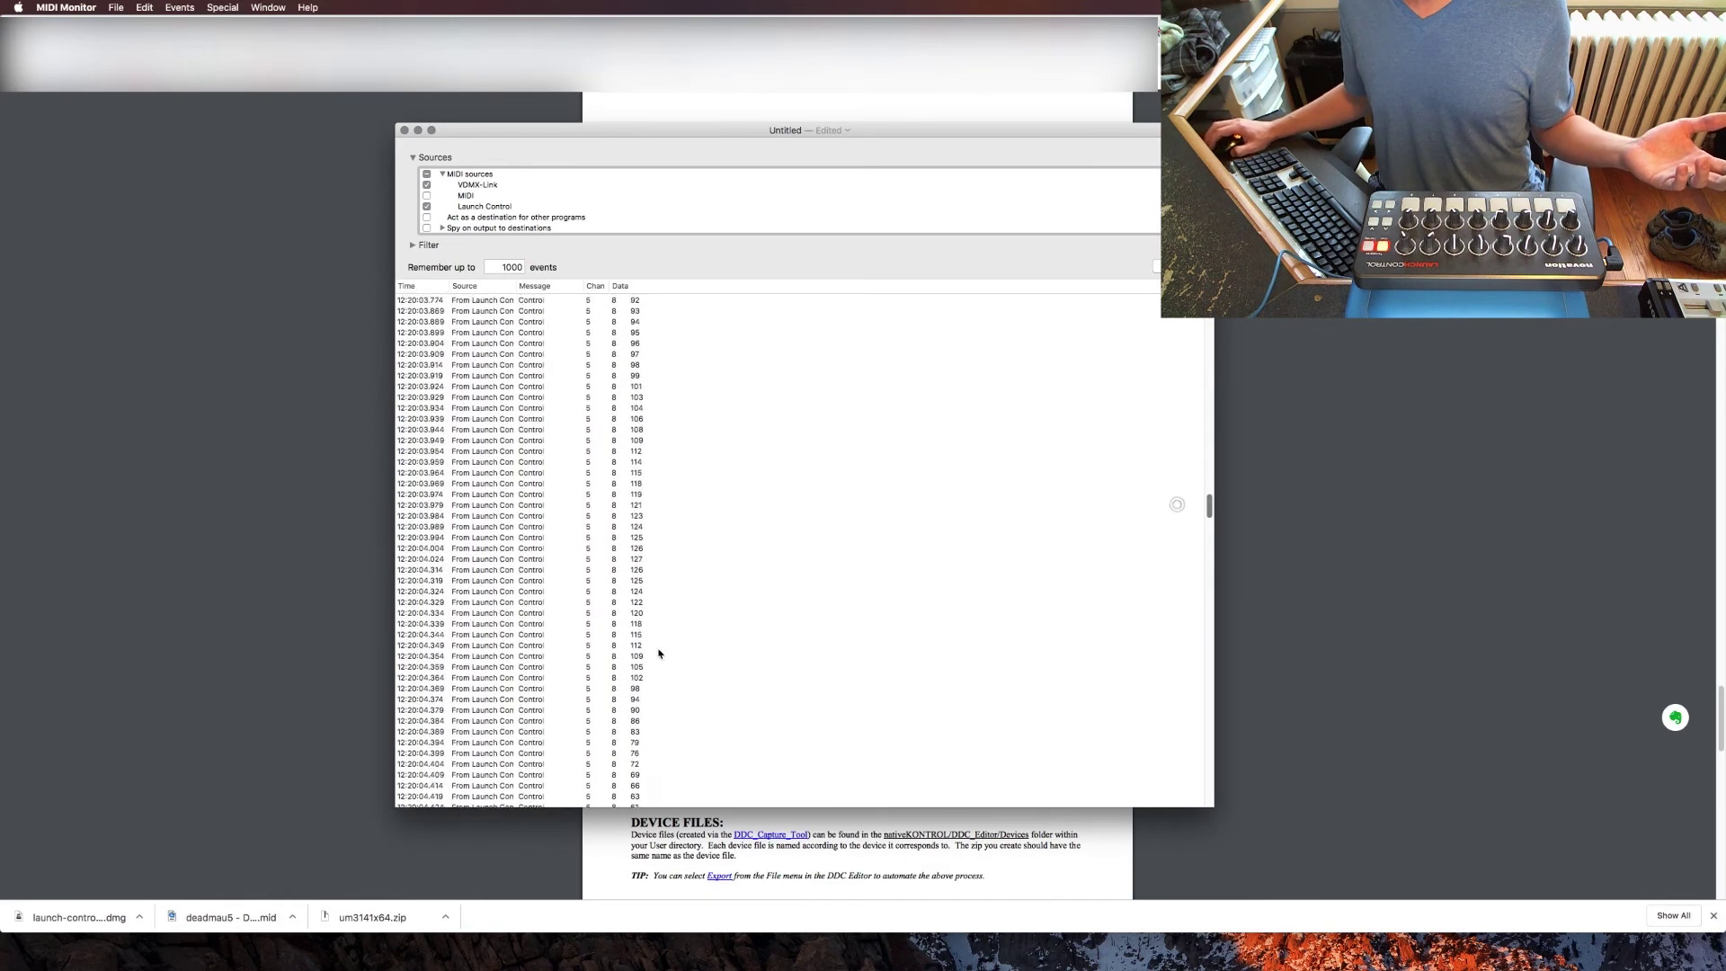
pyautogui.scroll(-6, 604, 689)
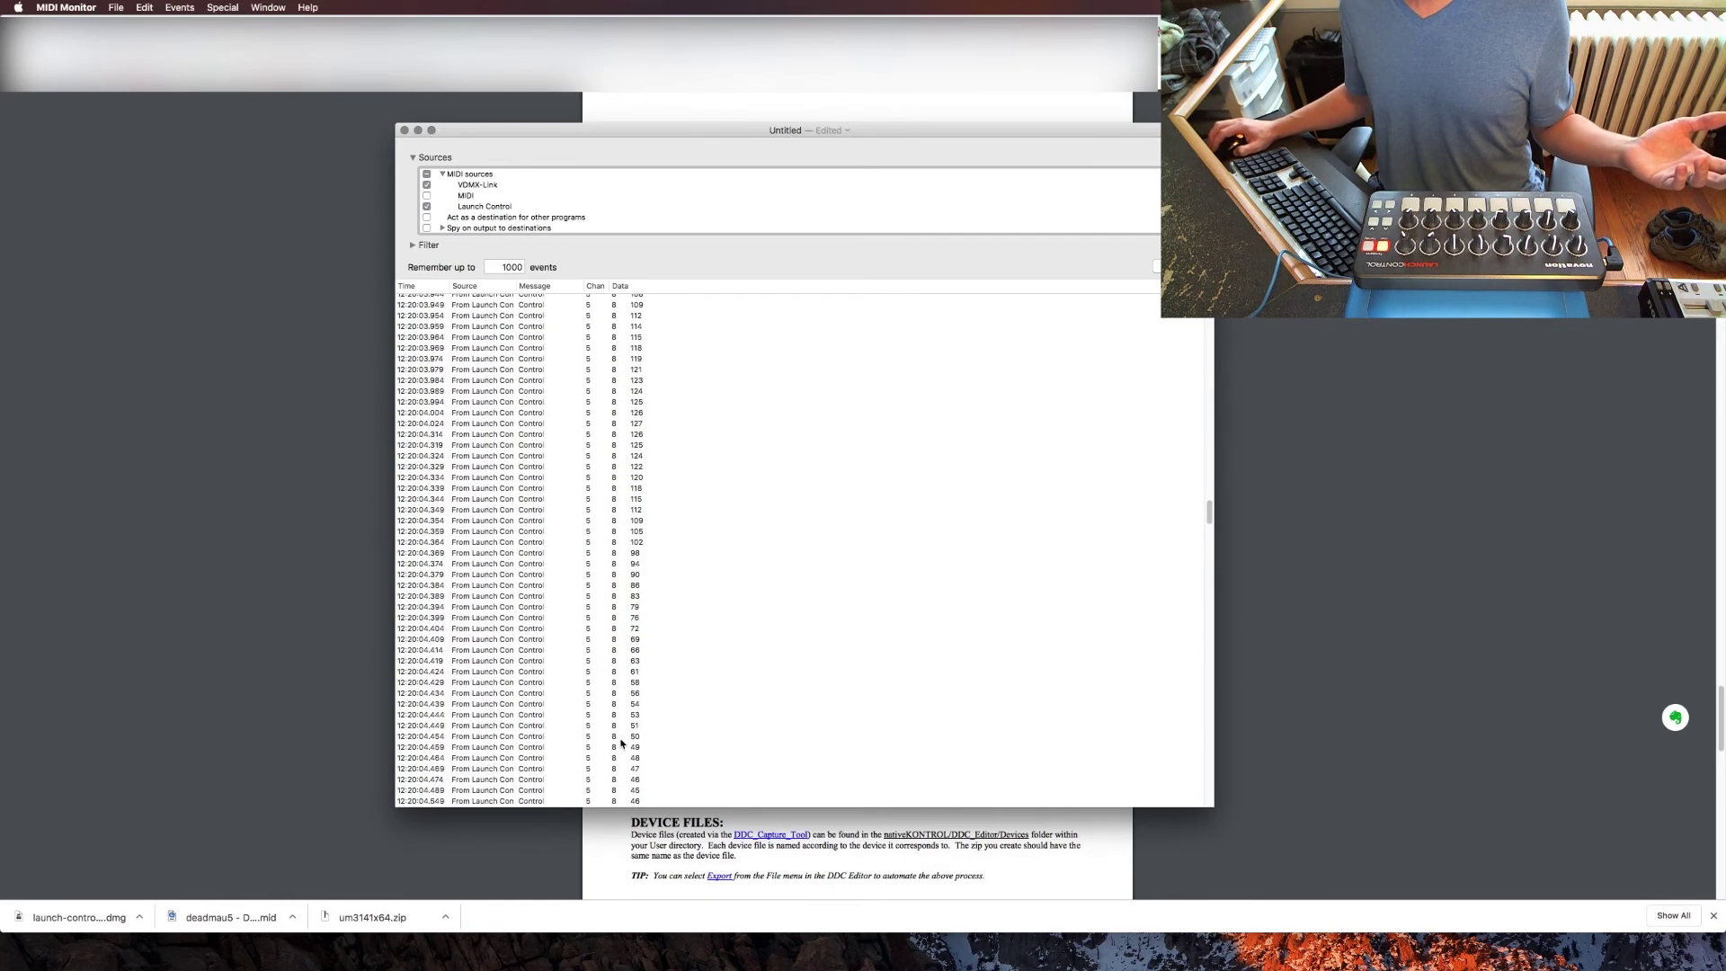
pyautogui.scroll(-10, 607, 762)
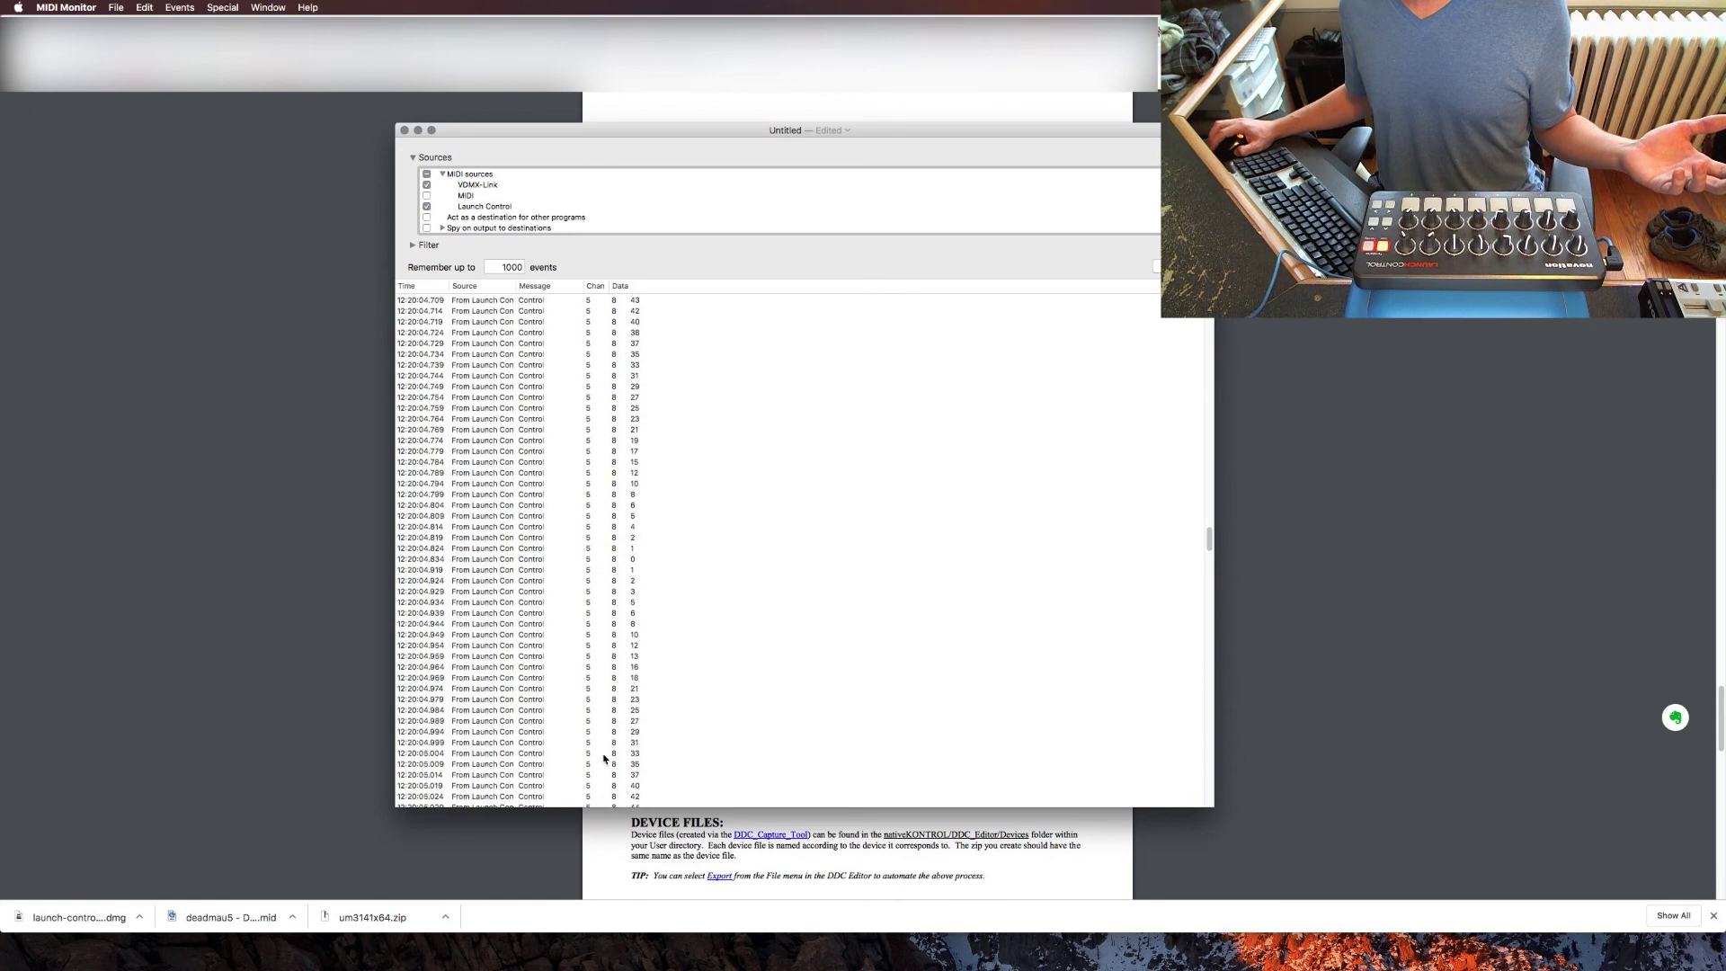
pyautogui.scroll(-15, 606, 746)
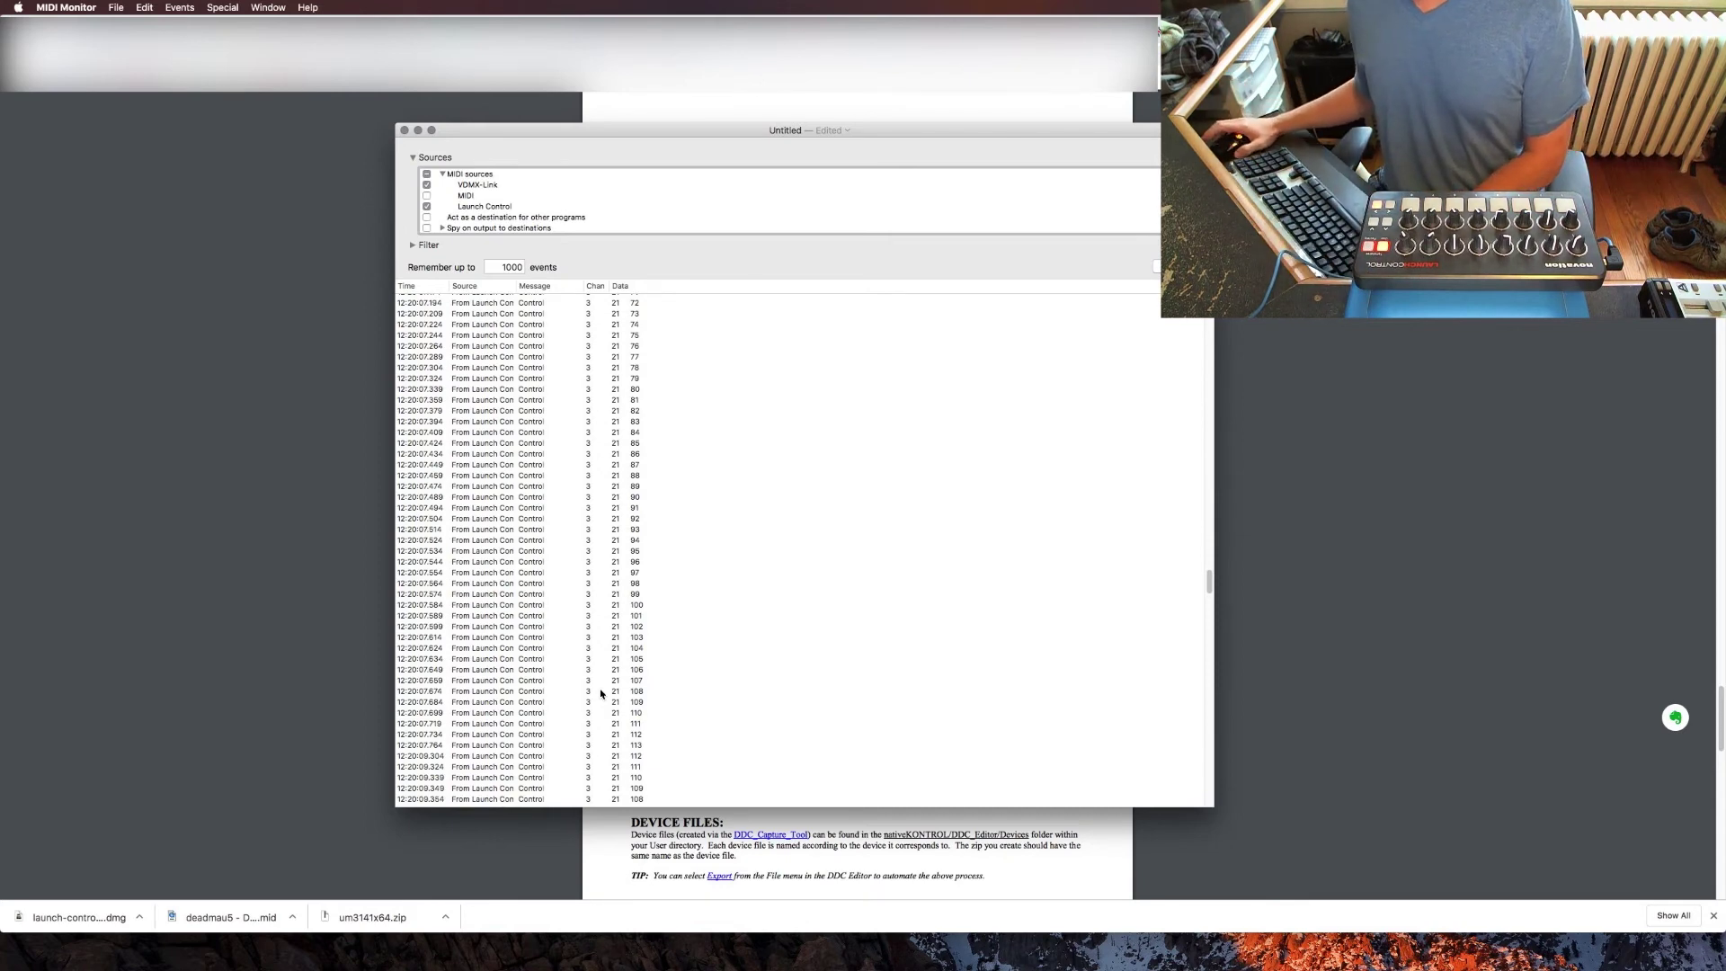
# - Check the rack macros in Live, then return to MIDI Monitor and compare channels across the newest Launch Control events
pyautogui.press('super+Tab')
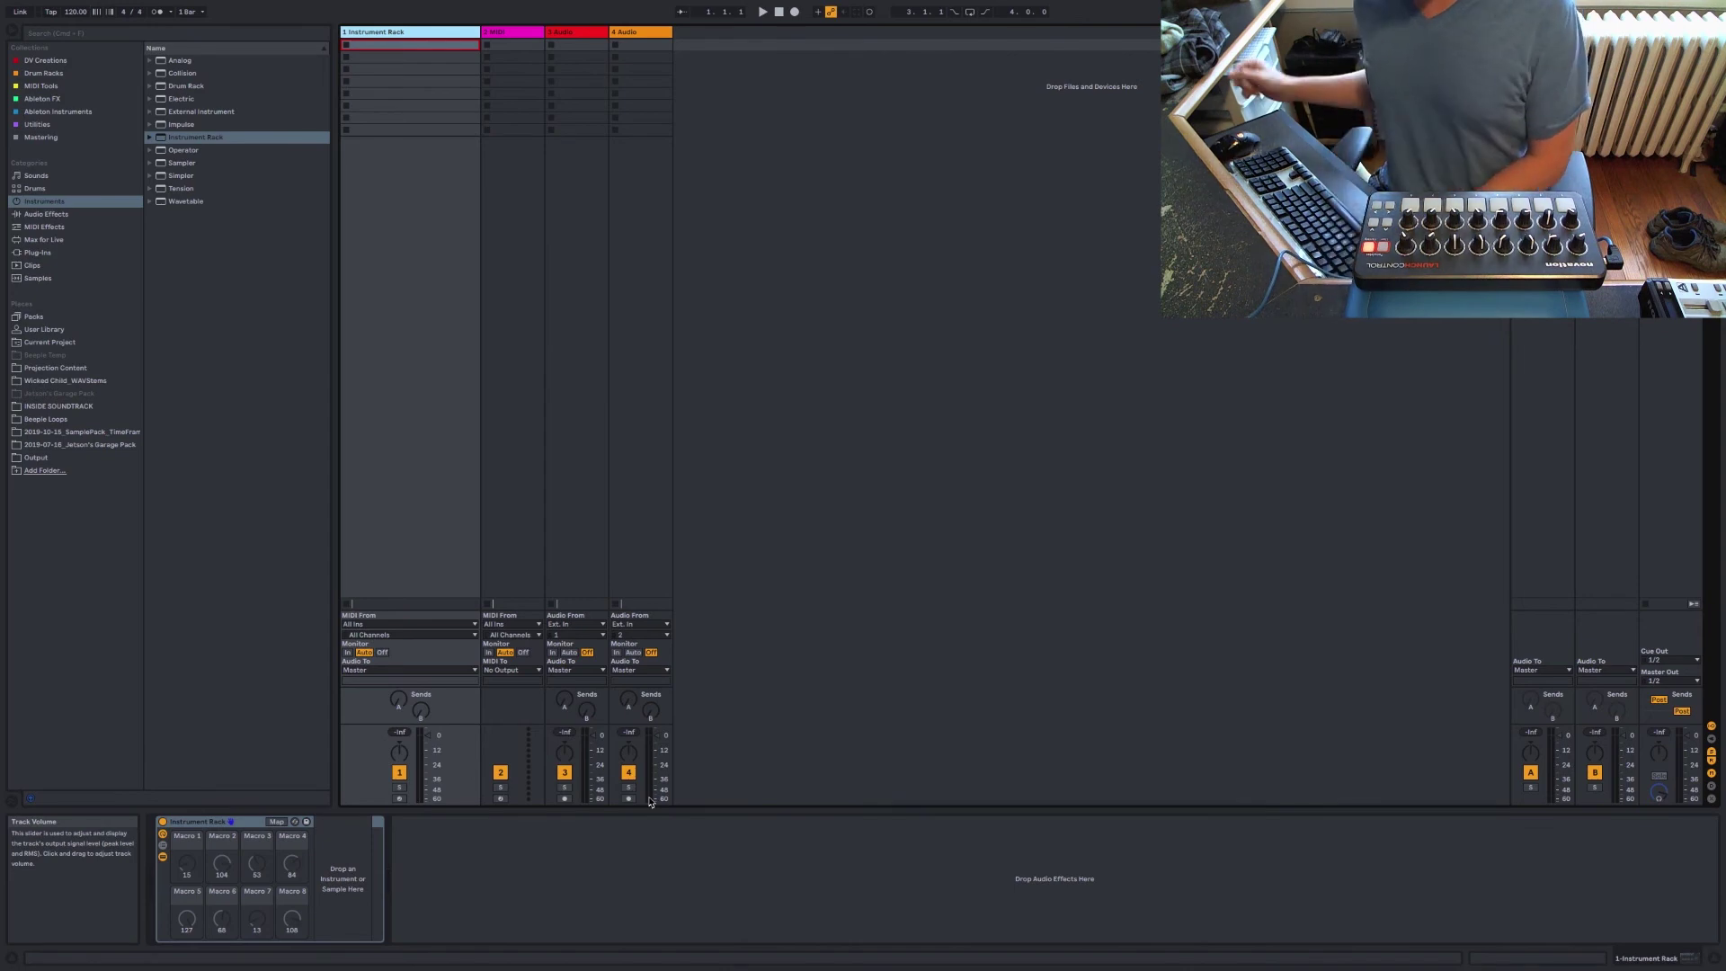
pyautogui.press('super+Tab')
pyautogui.press('super+Tab')
pyautogui.press('super+Tab')
pyautogui.press('super+Tab')
pyautogui.press('super+Tab')
pyautogui.press('super+shift+Tab')
pyautogui.press('super+shift+Tab')
pyautogui.press('super+shift+Tab')
pyautogui.press('super+shift+Tab')
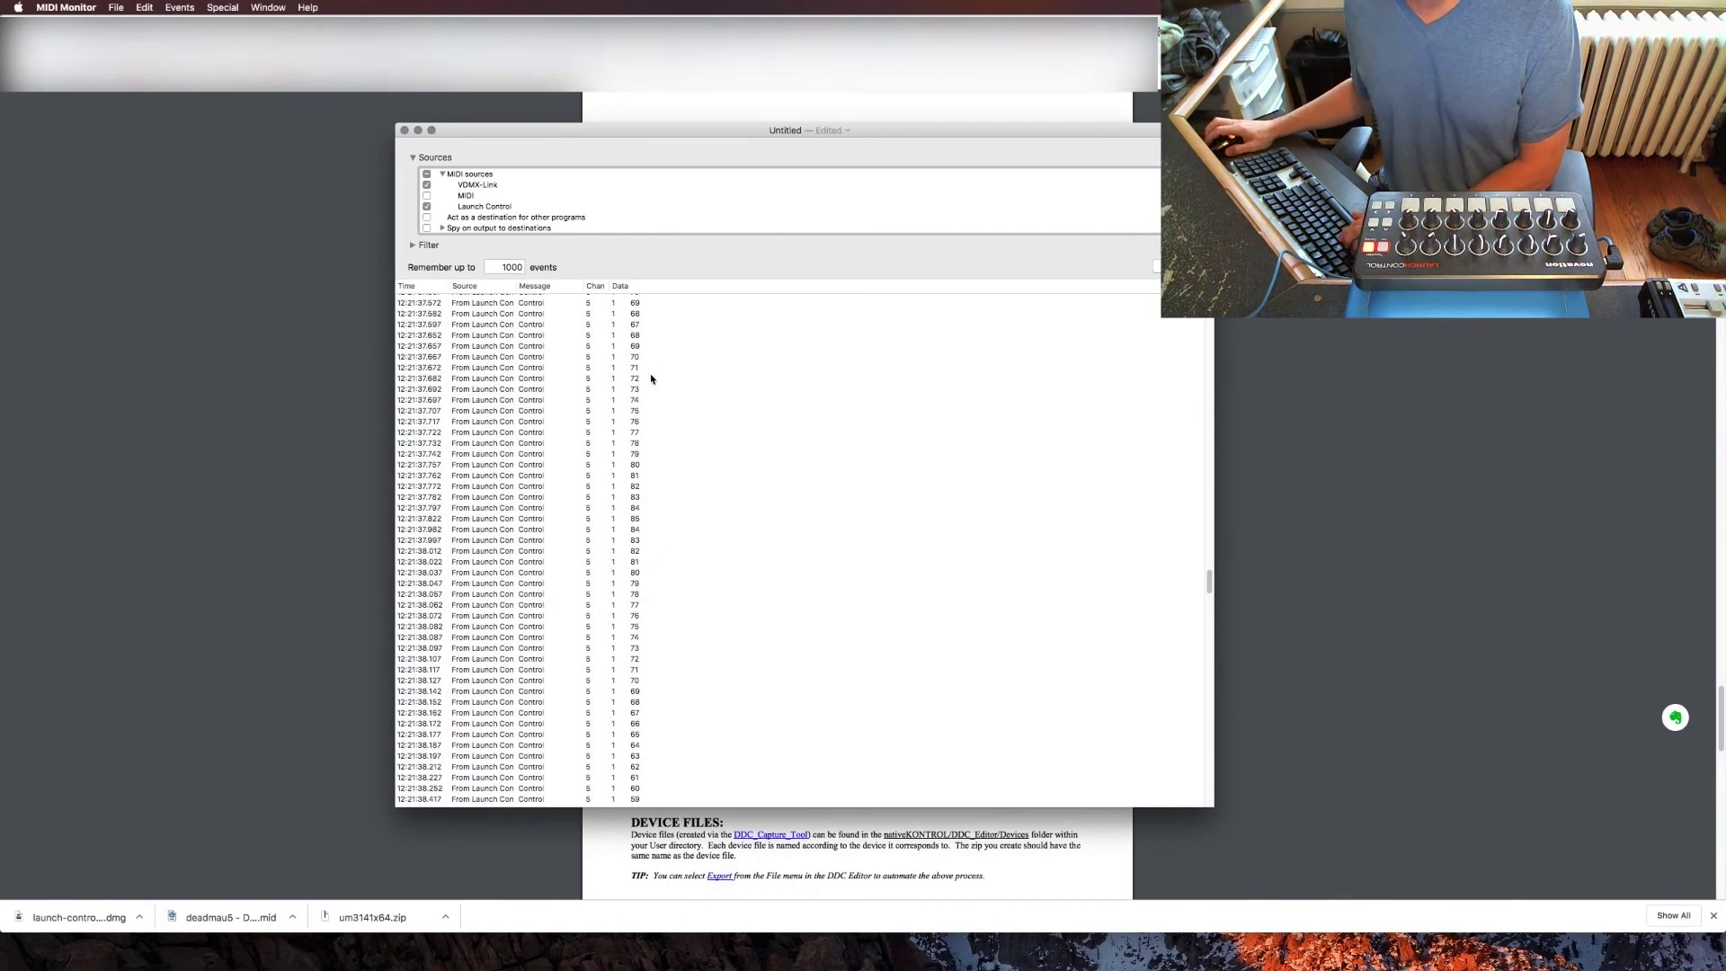
pyautogui.scroll(3, 655, 371)
pyautogui.scroll(-15, 655, 371)
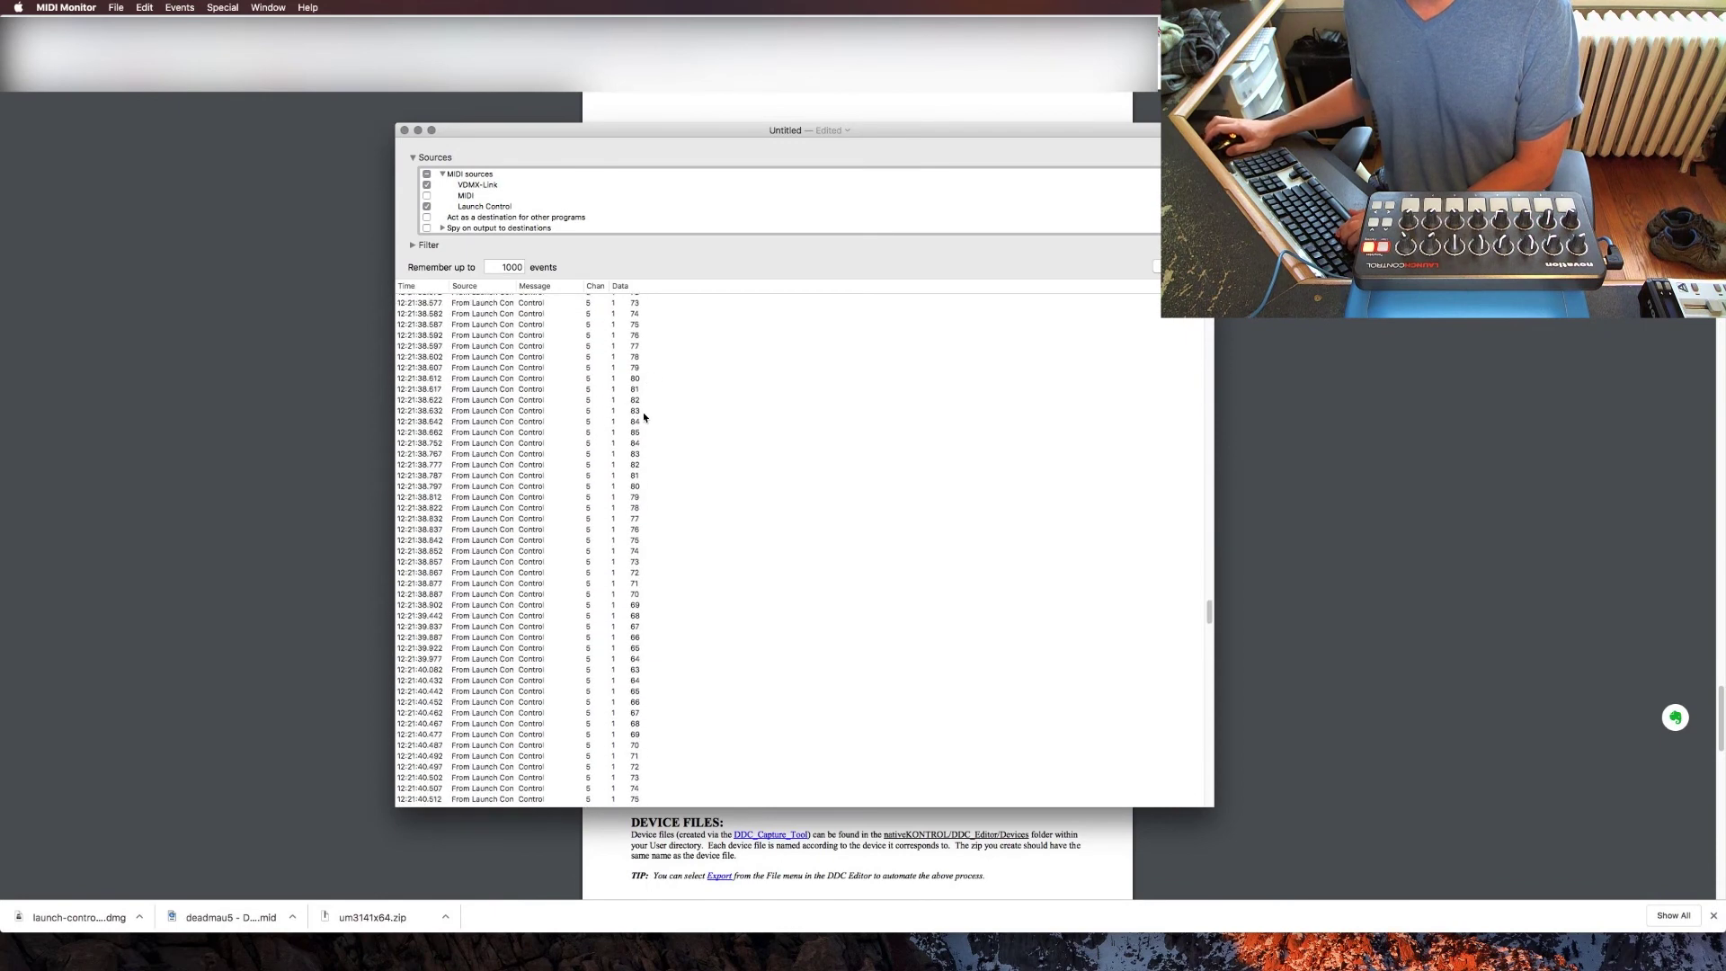
pyautogui.scroll(-10, 1169, 580)
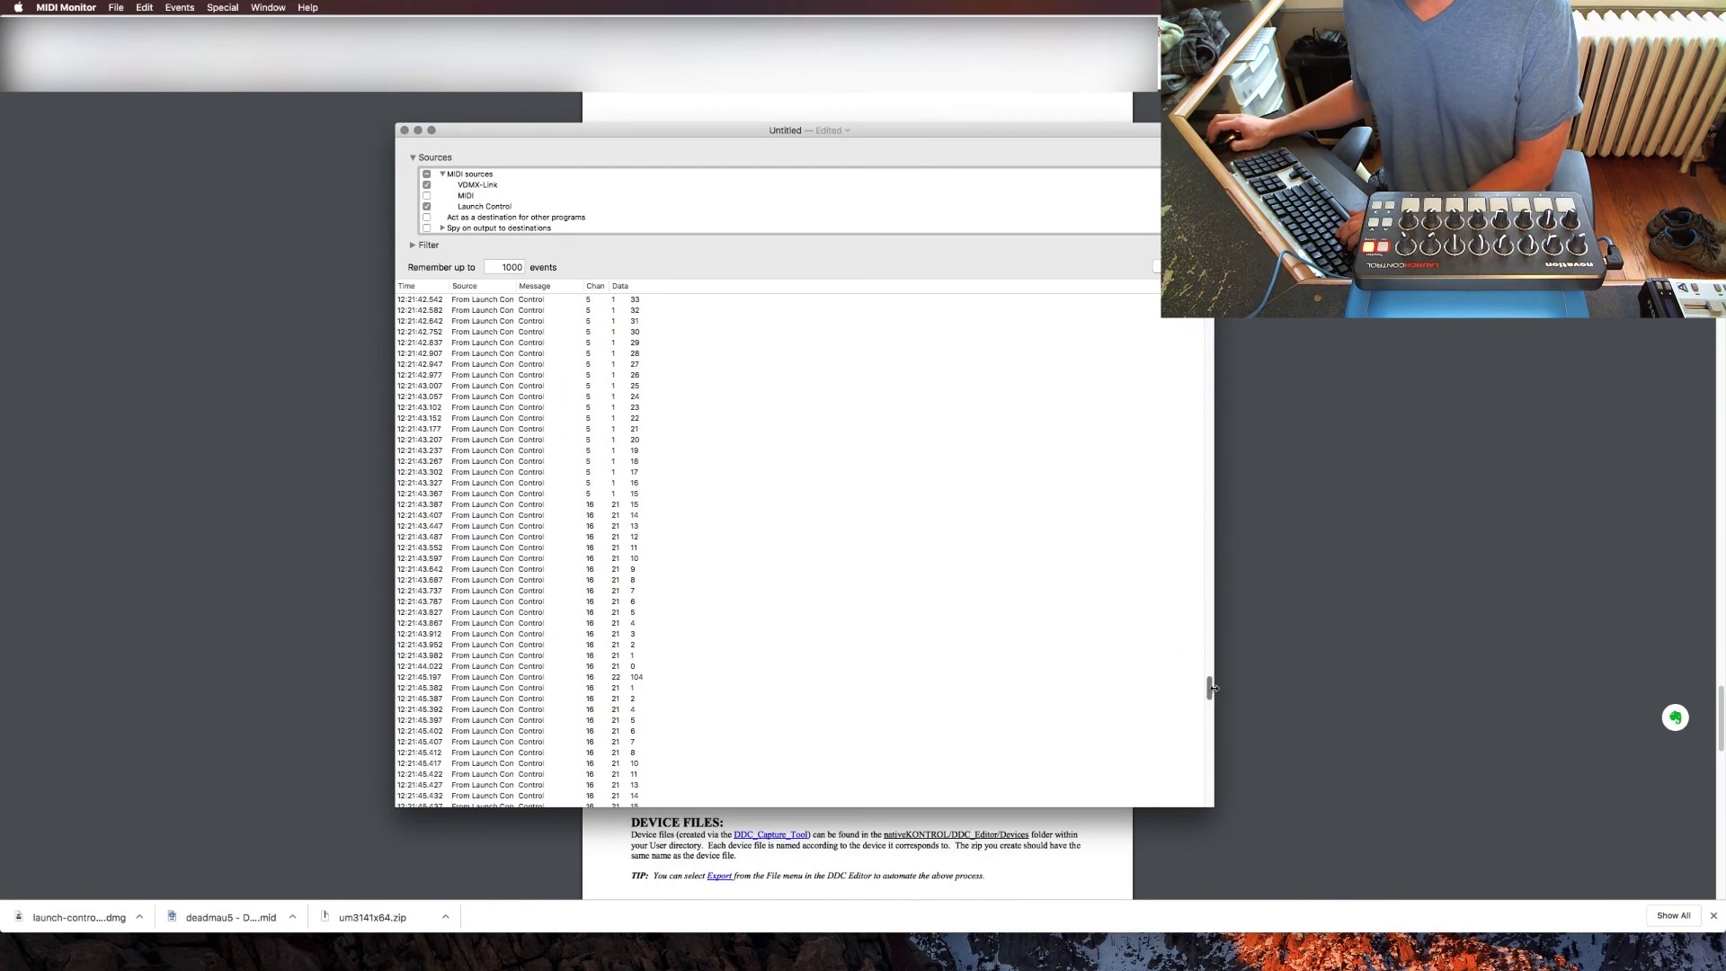
pyautogui.scroll(3, 1210, 692)
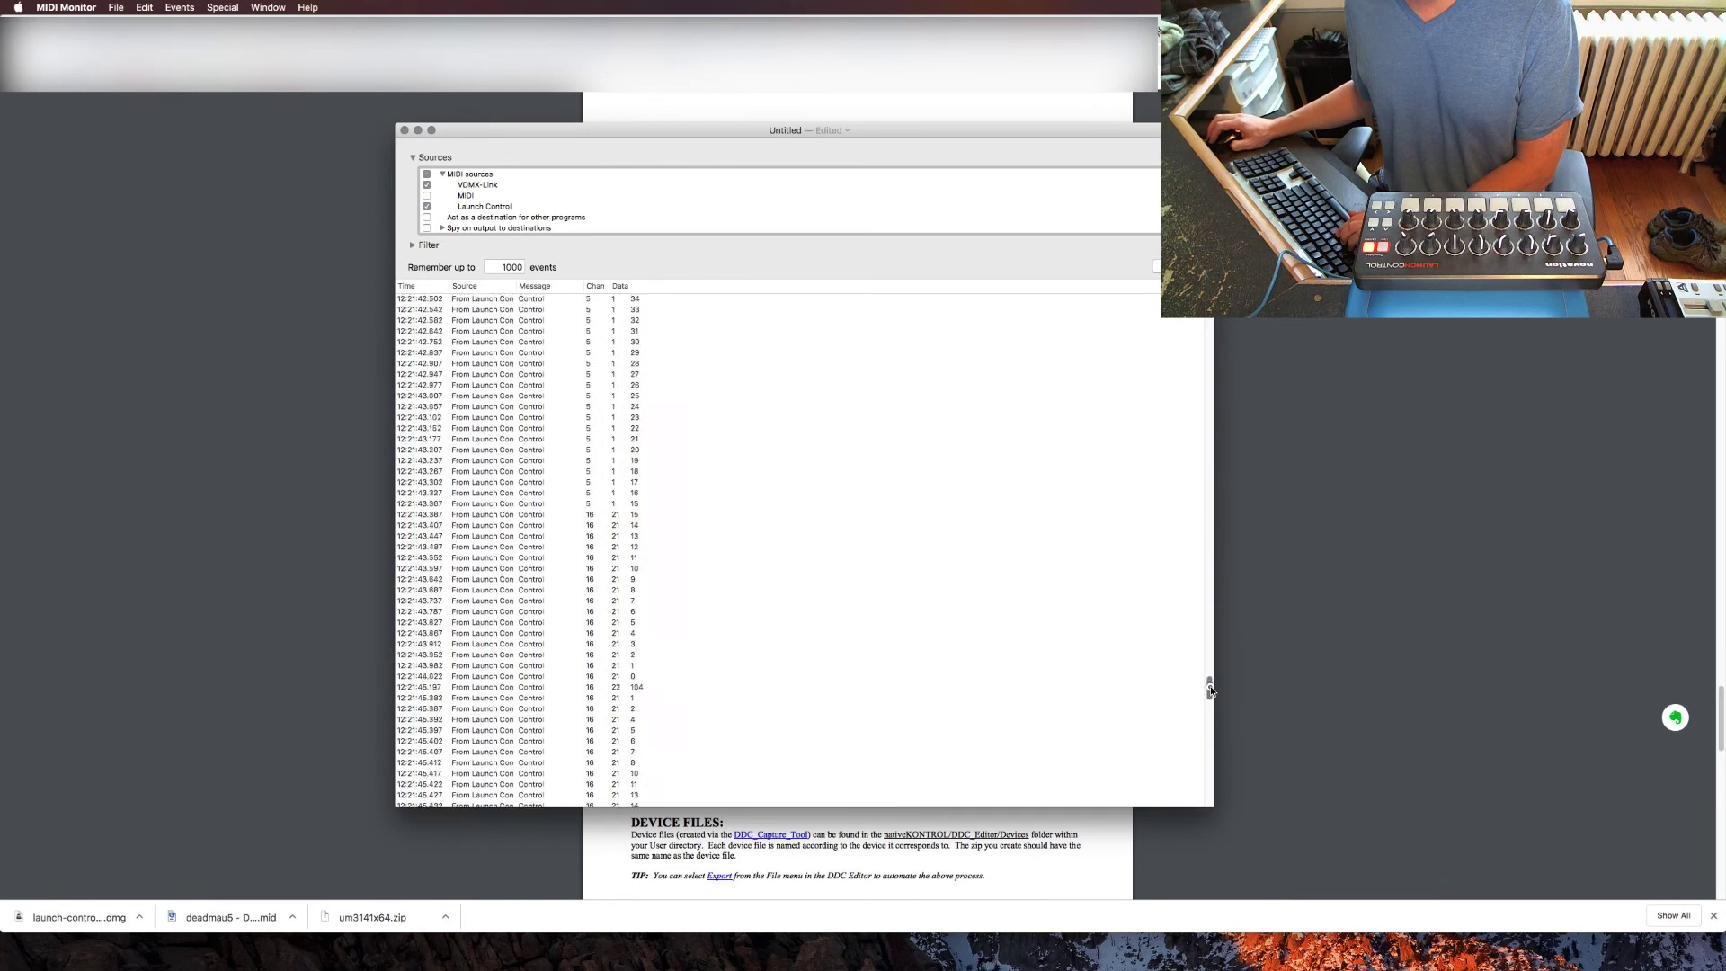